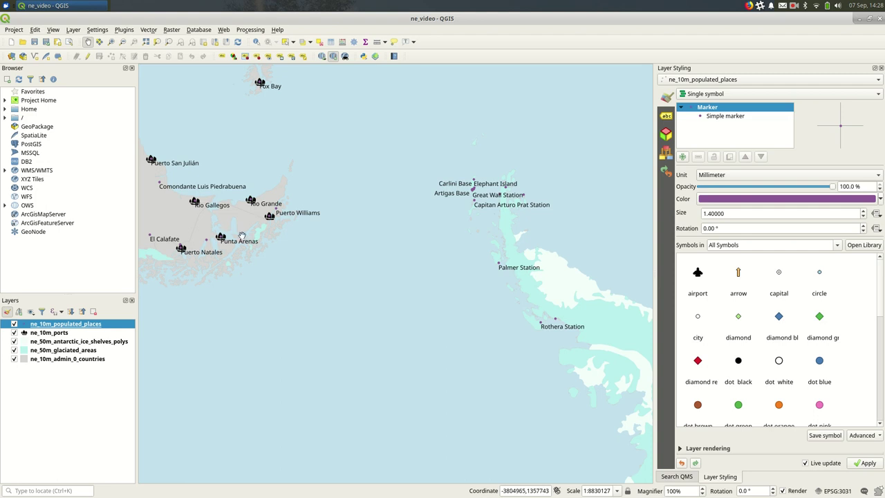
Step: Create a new print layout titled 'regional map' from the Project menu
left_click(14, 29)
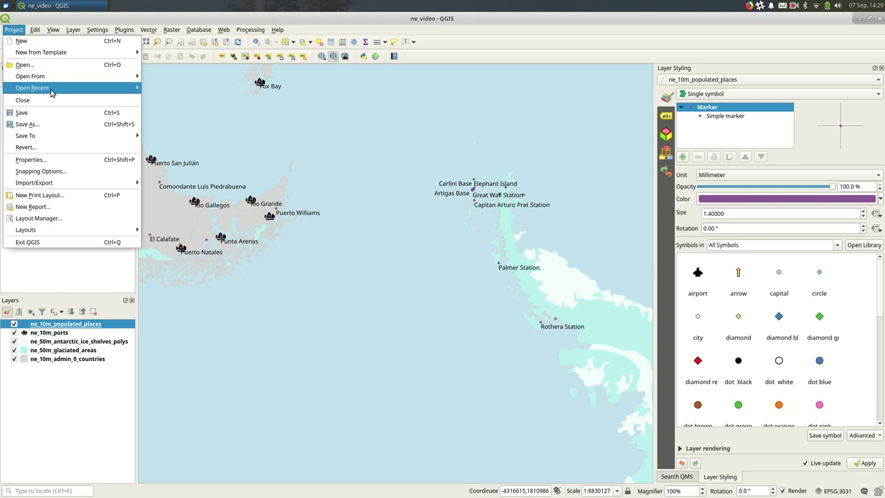
left_click(77, 195)
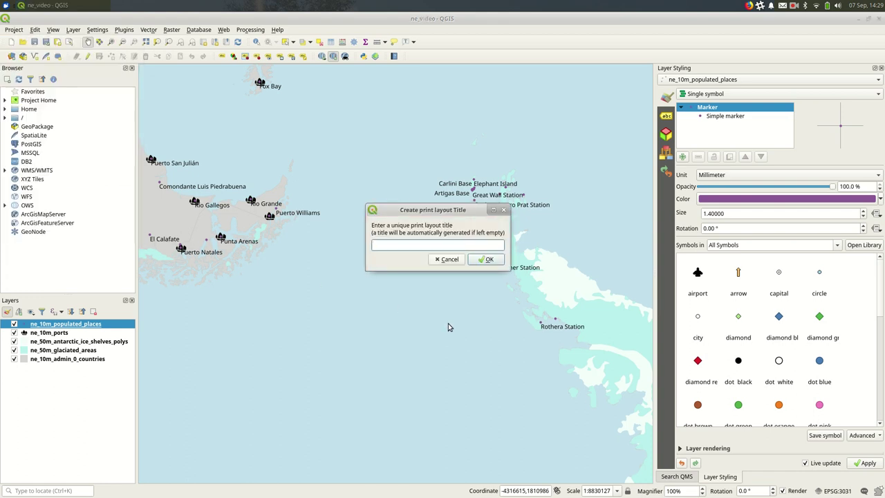
type("regional map")
key("Return")
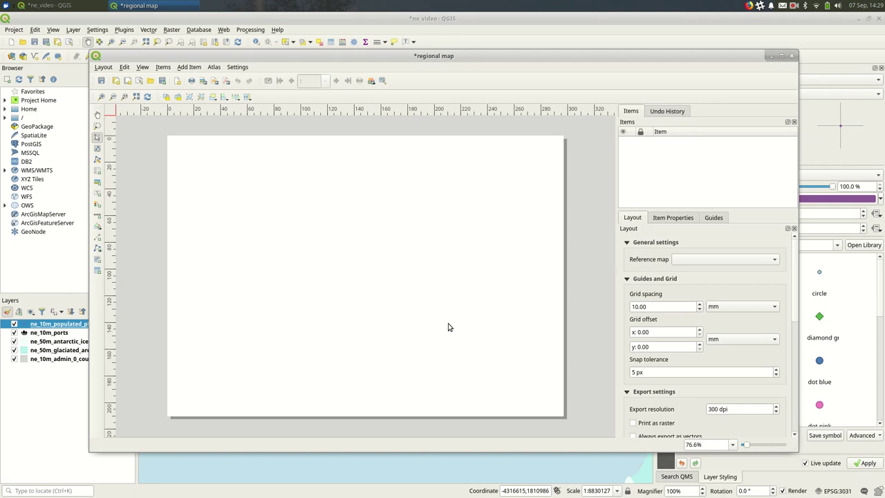
key("alt+Tab")
key("alt+Tab")
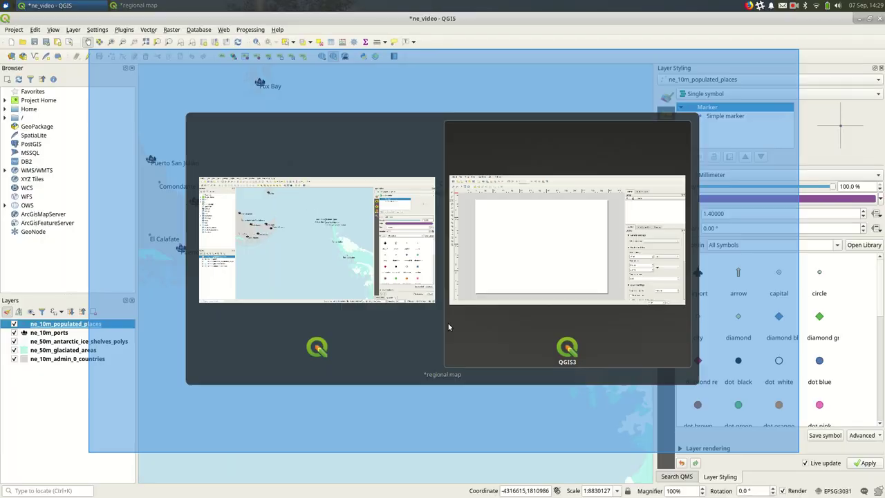
key("alt+Tab")
key("alt+Tab")
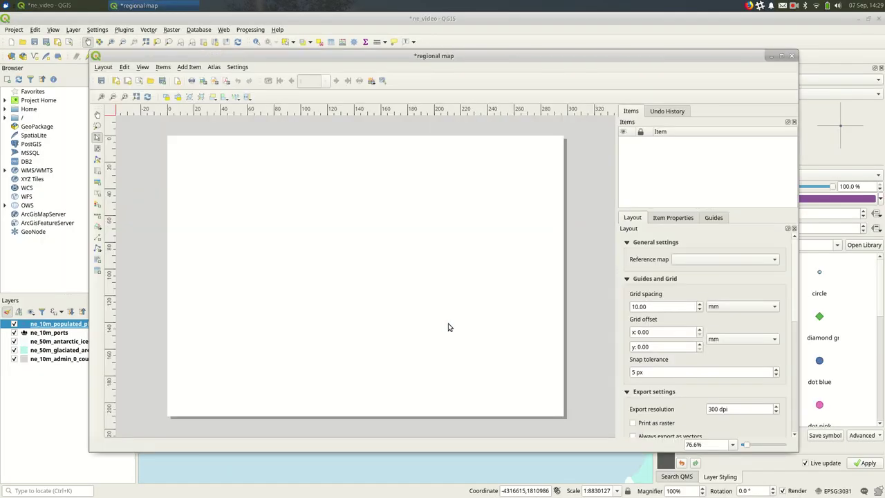
key("alt+Tab")
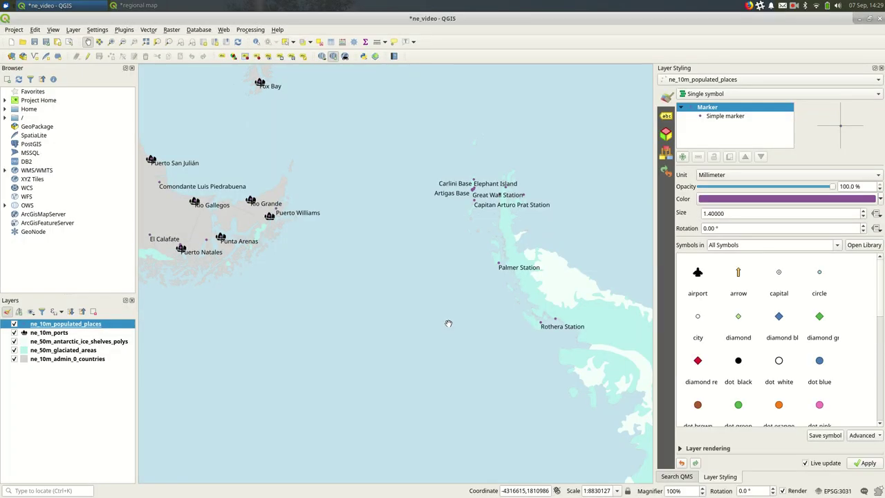
key("alt+Tab")
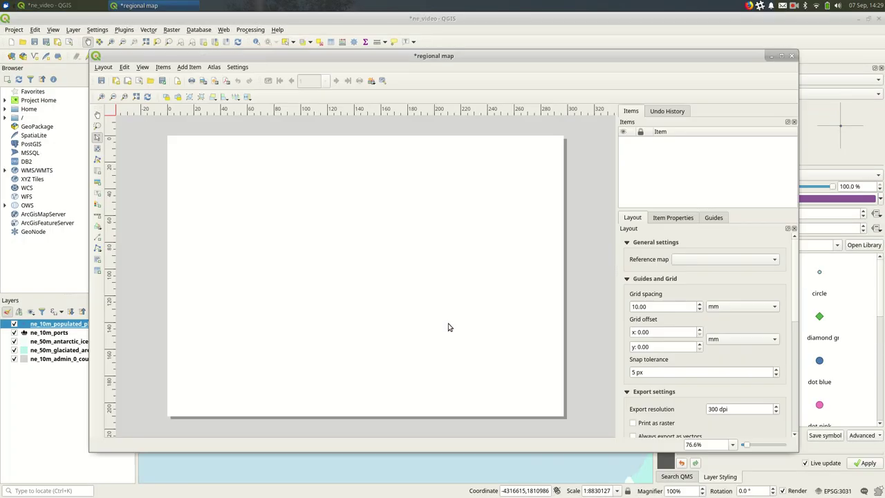
Step: Draw a map frame spanning the layout page from top-left to bottom-right
left_click(98, 175)
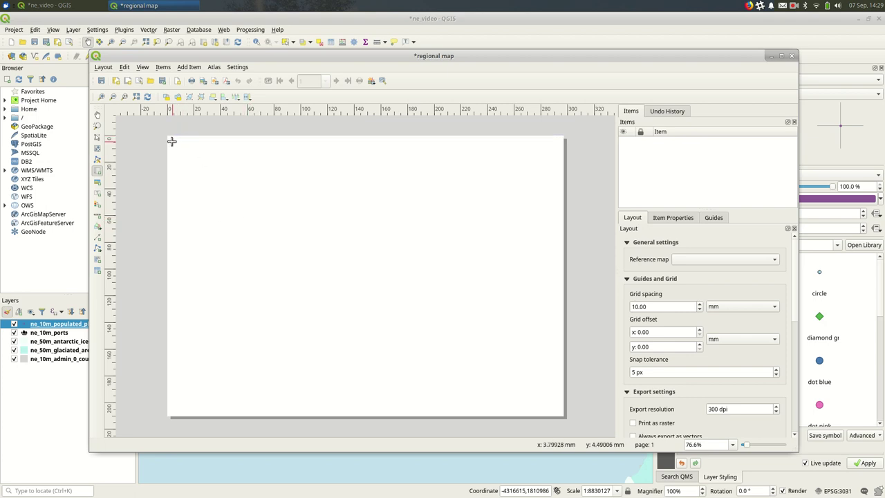
left_click_drag(173, 141, 559, 411)
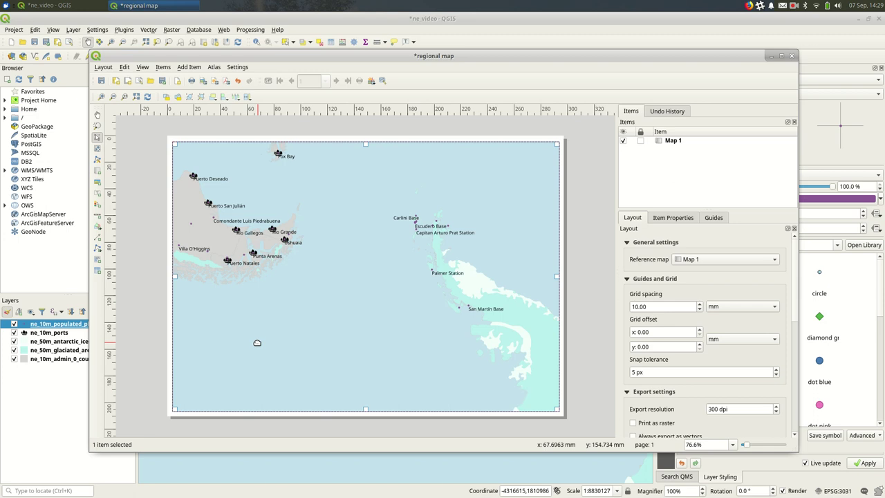
Step: Zoom the main map canvas out slightly, then bring the regional map layout back
key("alt+Tab")
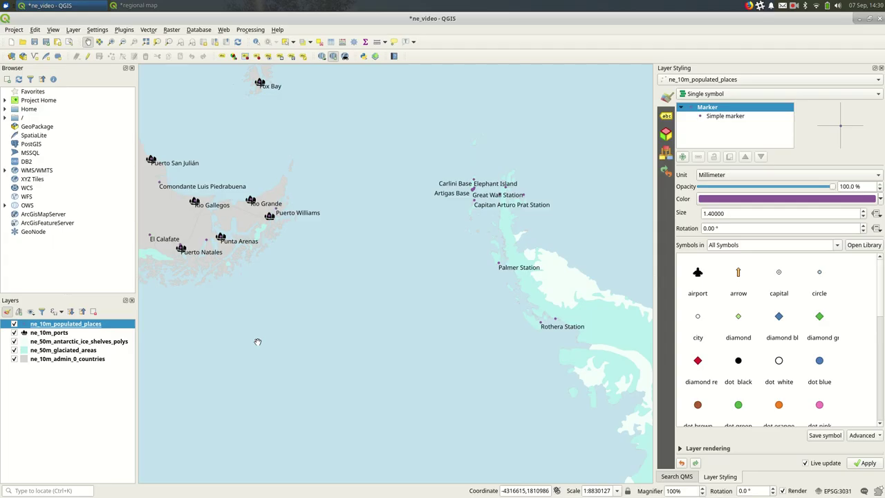
key("alt+Tab")
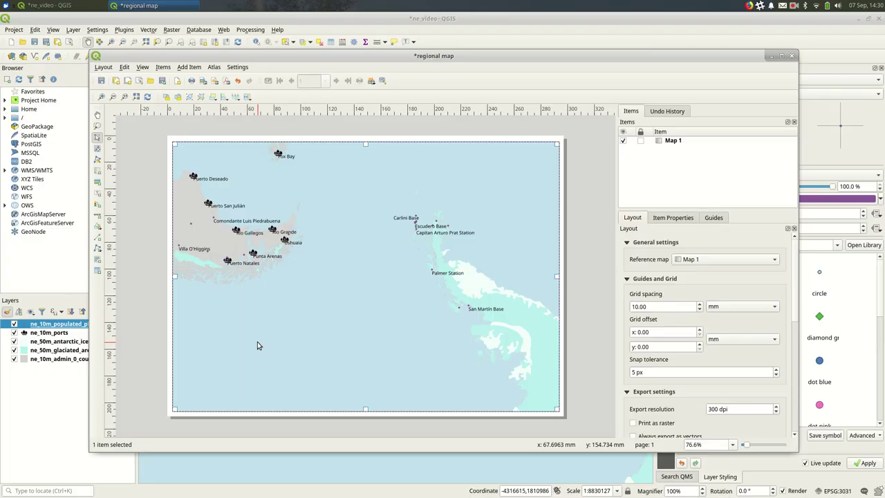
key("alt+Tab")
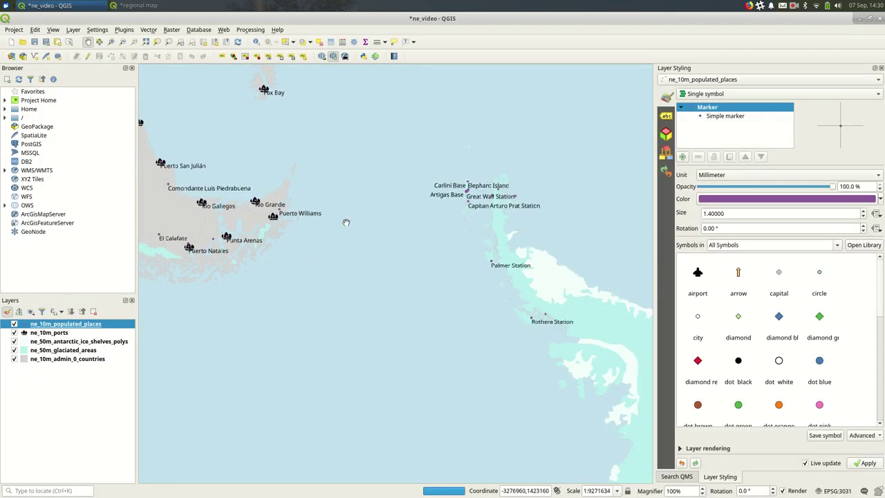
scroll(346, 222, "down", 1)
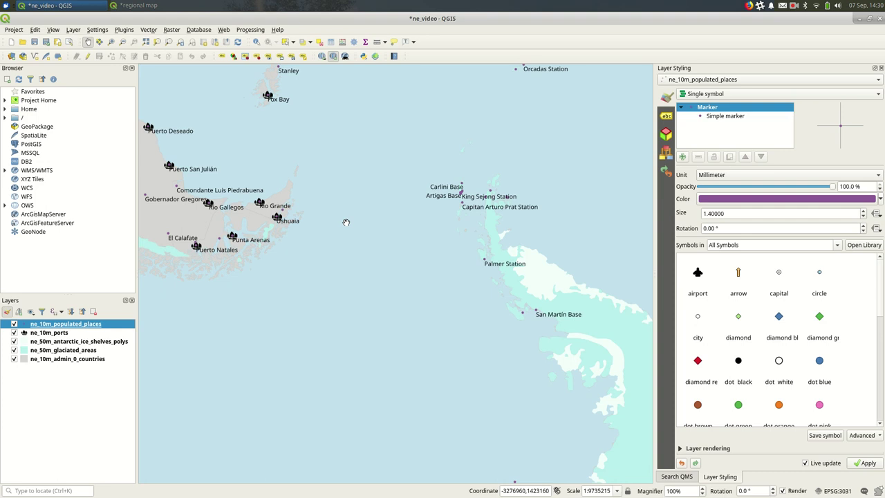
key("alt+Tab")
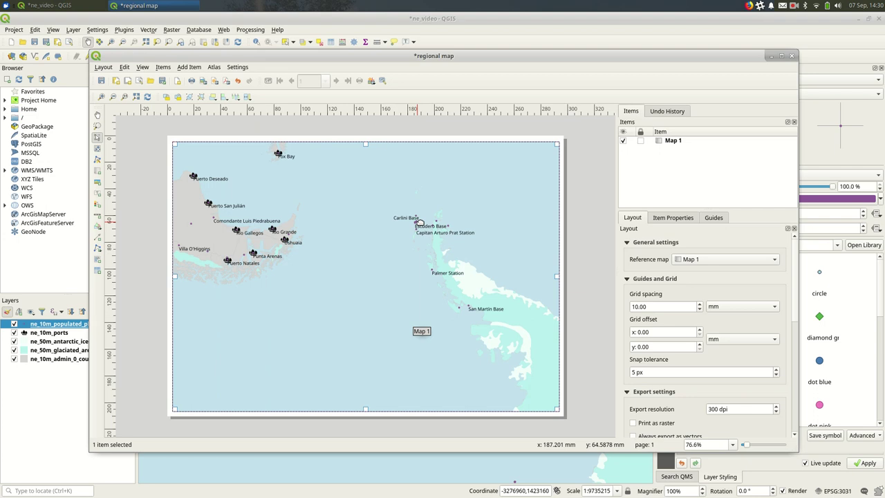
Step: Set Map 1's extent to the main map canvas extent, then deselect it
left_click(691, 218)
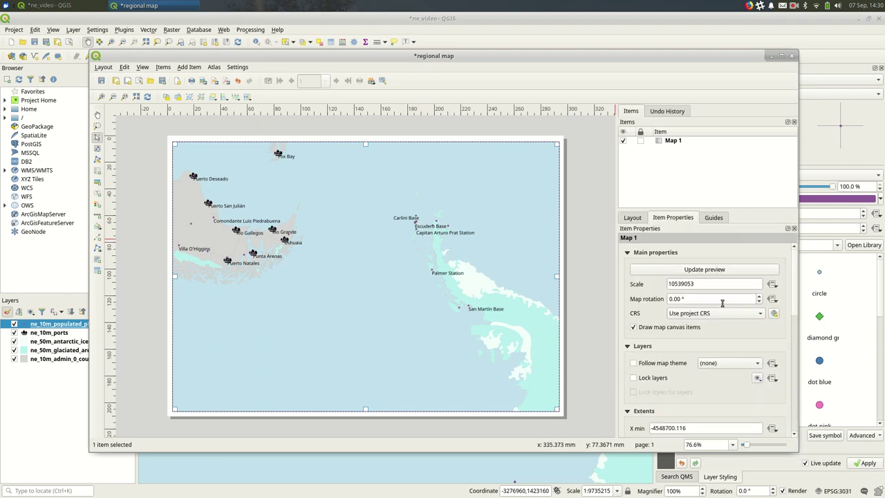
left_click_drag(795, 304, 814, 337)
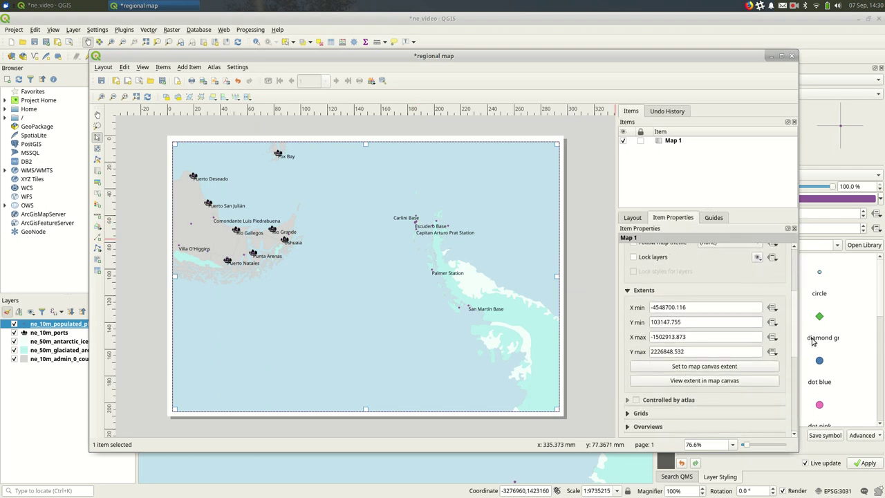
left_click(690, 368)
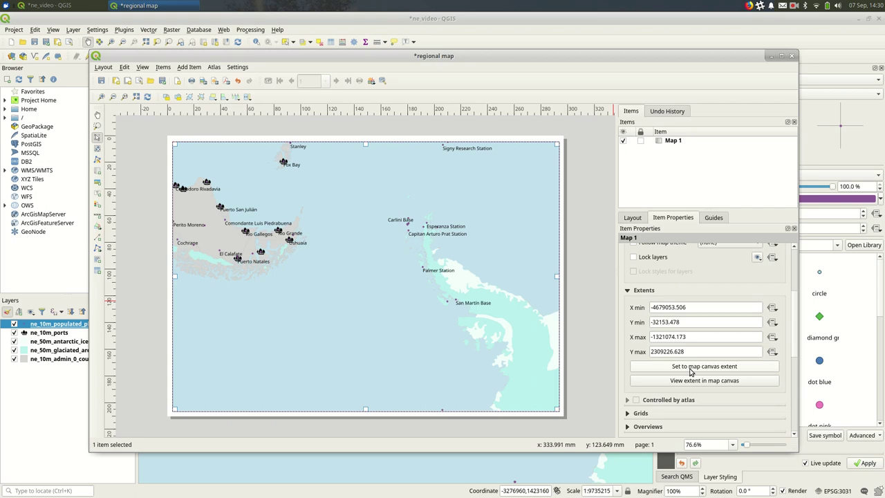
key("alt+Tab")
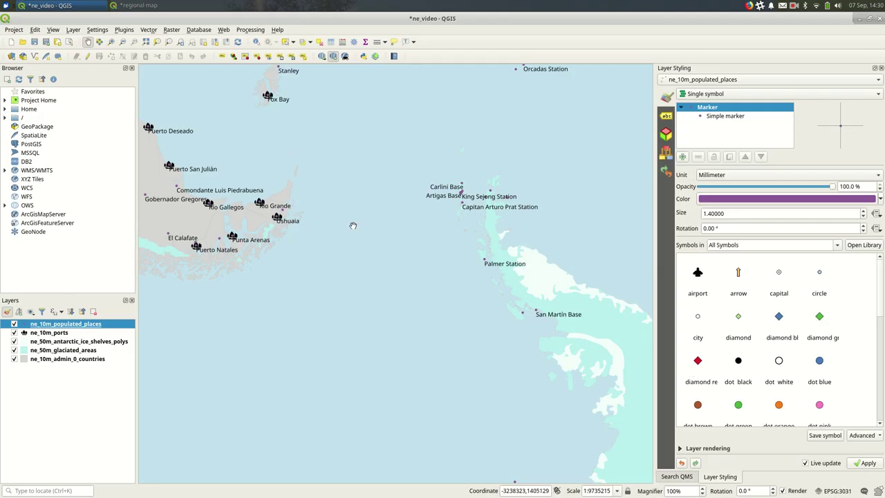
key("alt+Tab")
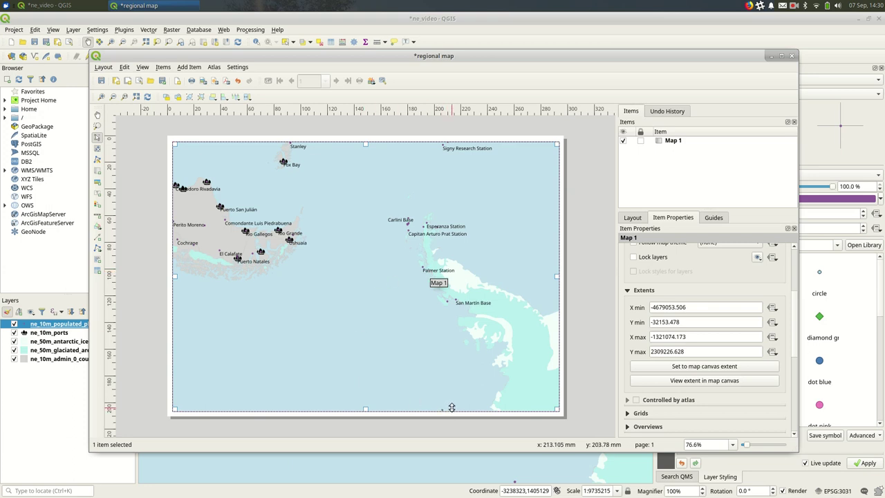
left_click(585, 280)
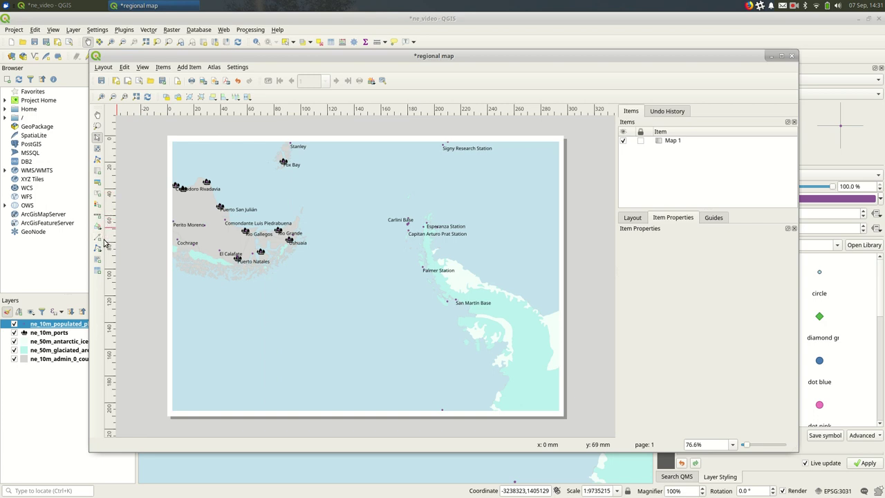
Step: Draw a label box and replace its Lorem ipsum text with 'Antarctica and South America'
left_click(101, 198)
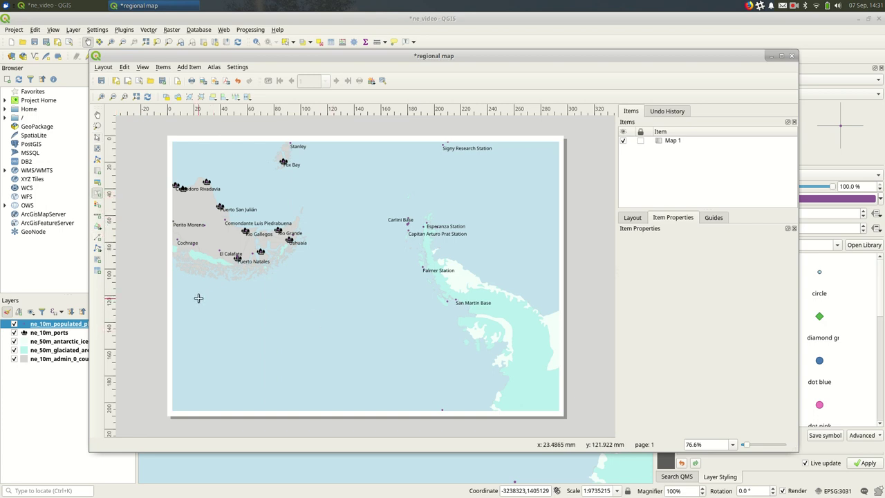
left_click_drag(198, 298, 335, 332)
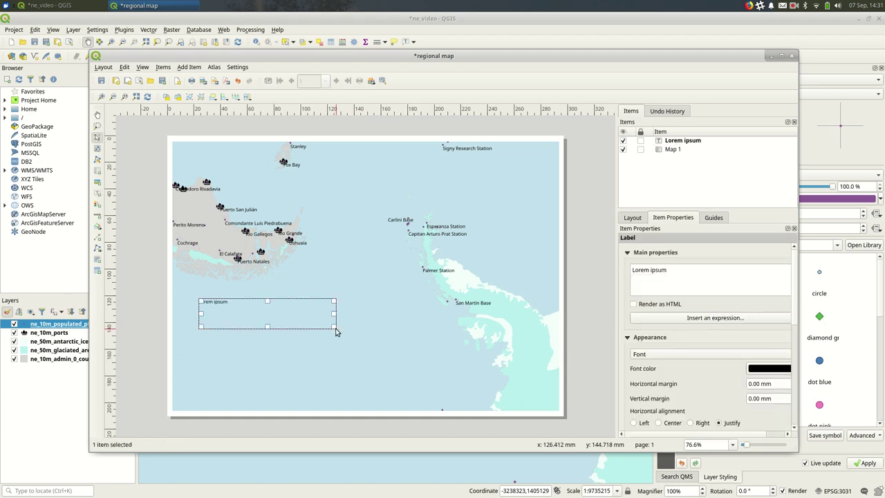
triple_click(722, 283)
type("A")
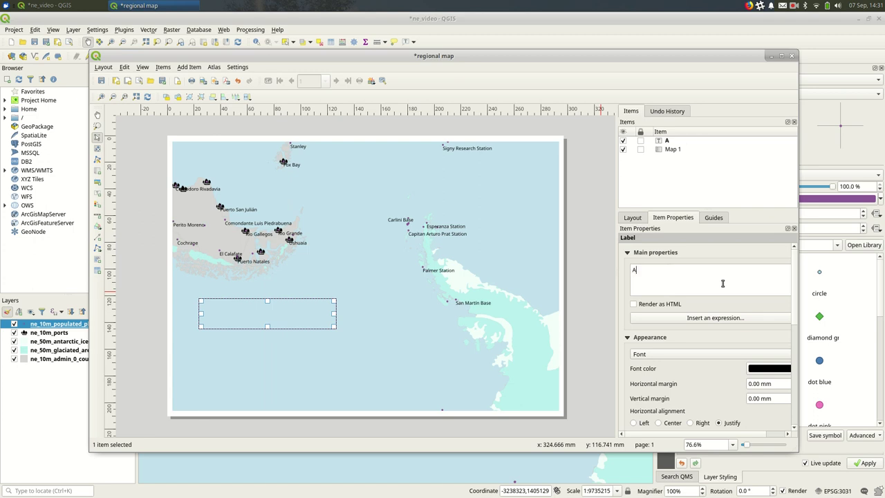
type("ntarctica and So")
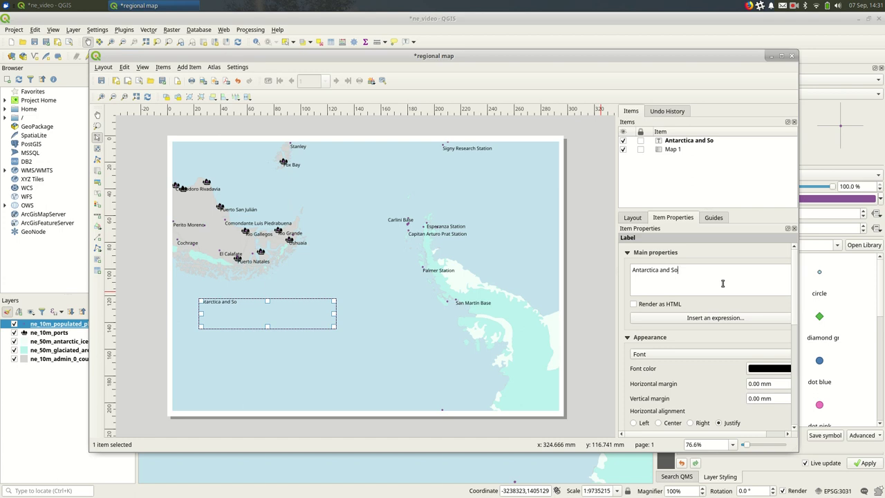
type("uth America")
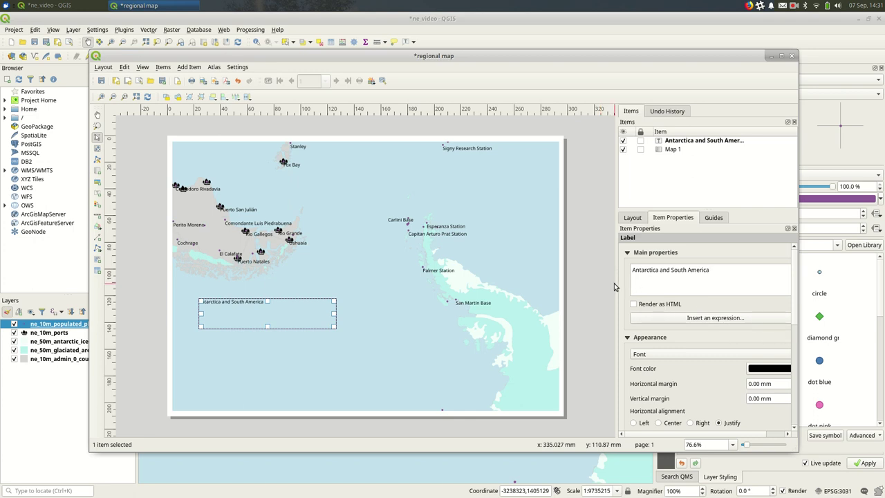
left_click_drag(614, 286, 573, 279)
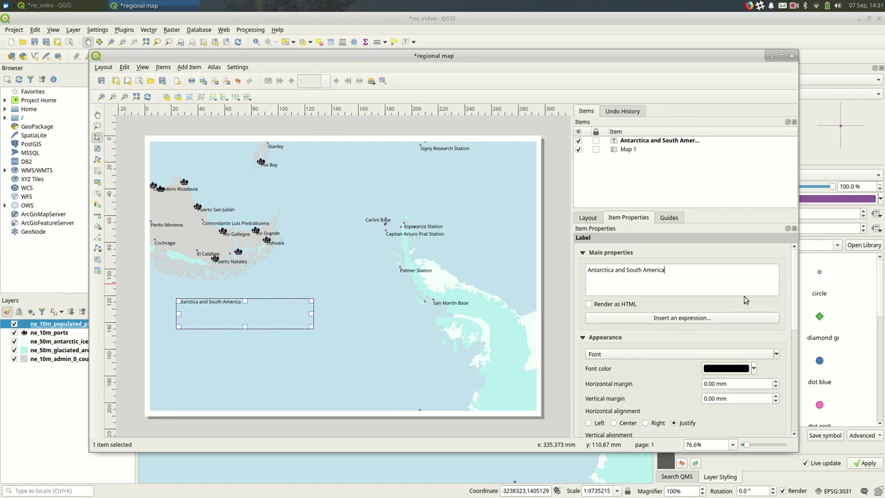
scroll(797, 322, "down", 3)
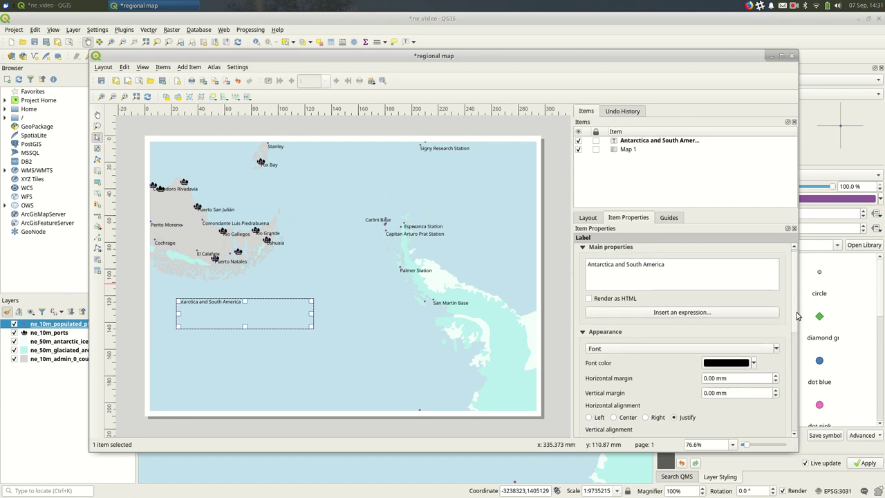
scroll(798, 323, "down", 3)
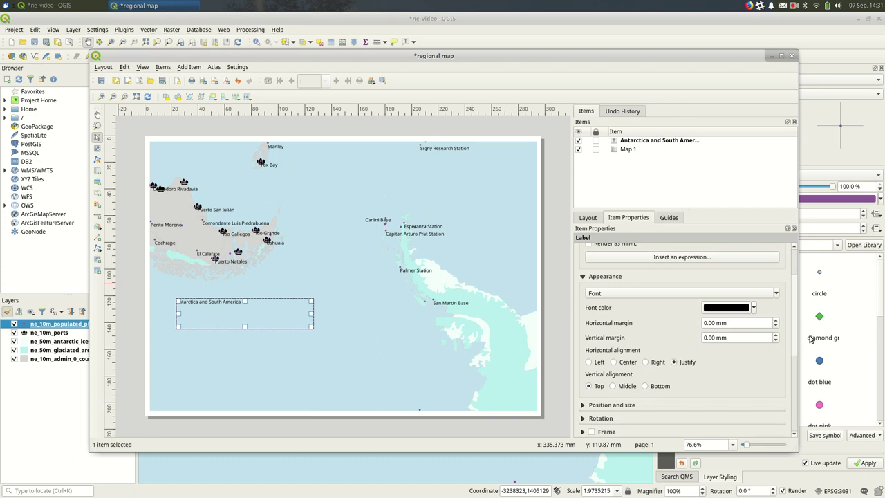
Step: Raise the title label's font size to 18
left_click(636, 293)
left_click(530, 326)
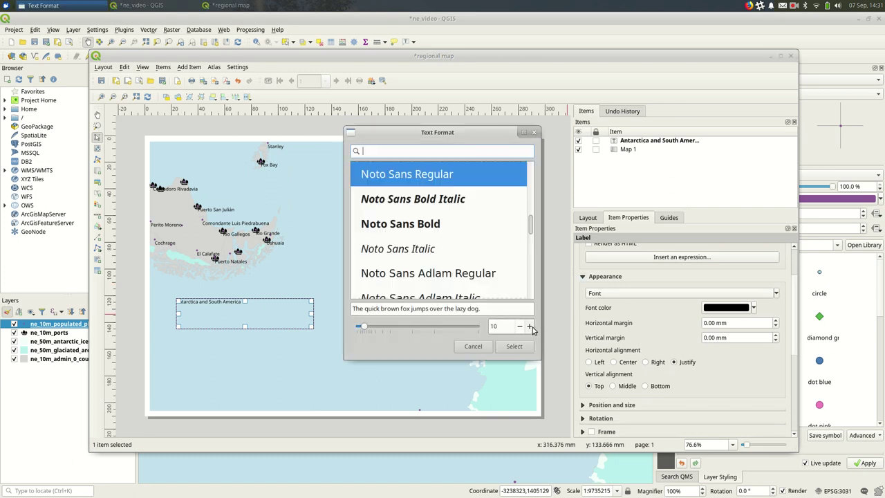
left_click(530, 327)
left_click(531, 327)
left_click(530, 327)
left_click(530, 327)
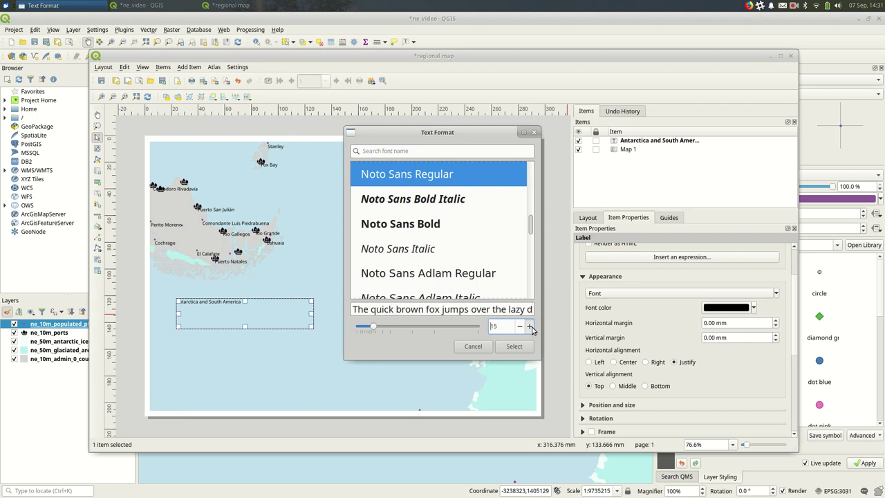
left_click(530, 327)
left_click(514, 346)
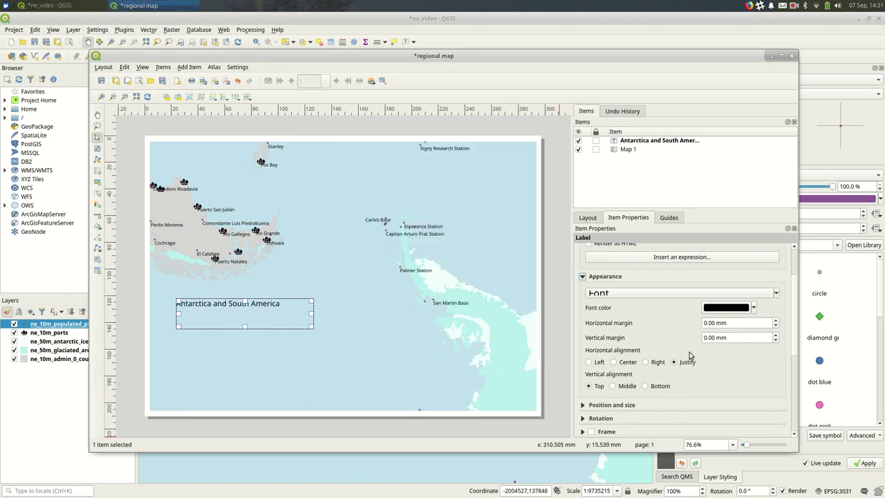
left_click(639, 294)
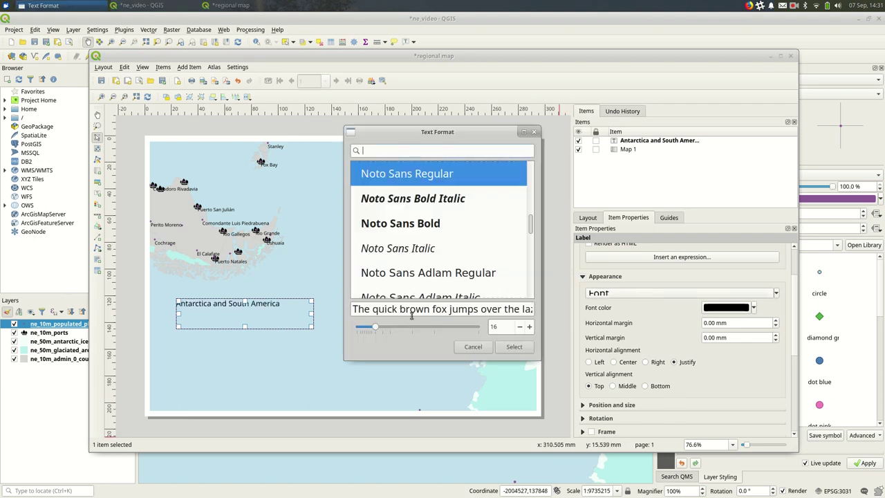
left_click(530, 329)
left_click(529, 329)
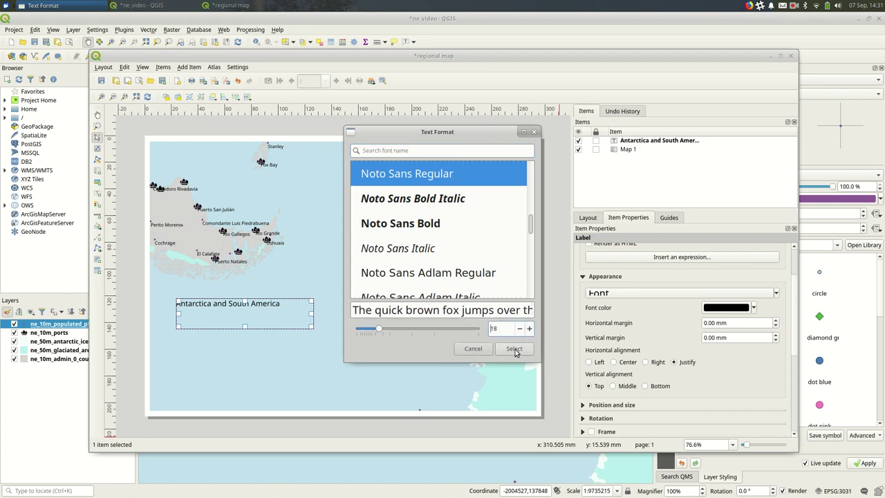
left_click(515, 348)
Step: Nudge the title label slightly left and down on the page
left_click(256, 349)
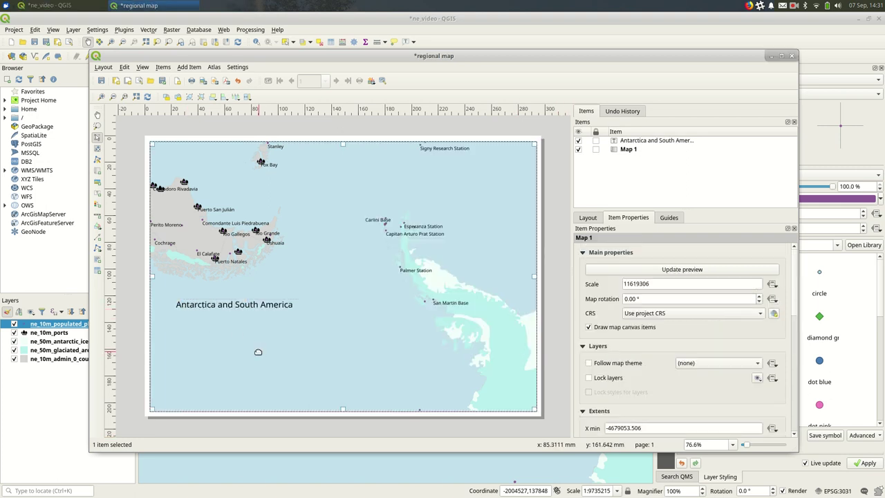
left_click(242, 307)
left_click_drag(242, 306, 229, 318)
Step: Draw a legend box below the title at the page's lower left
left_click(235, 337)
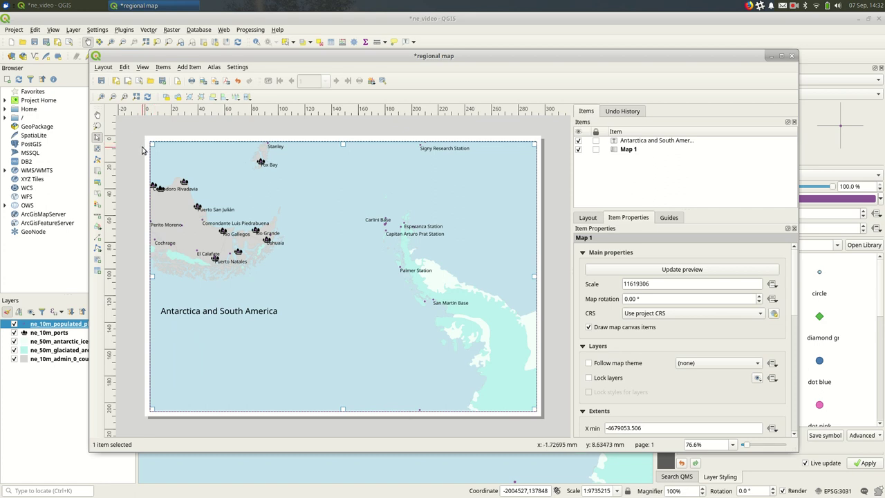
left_click(97, 206)
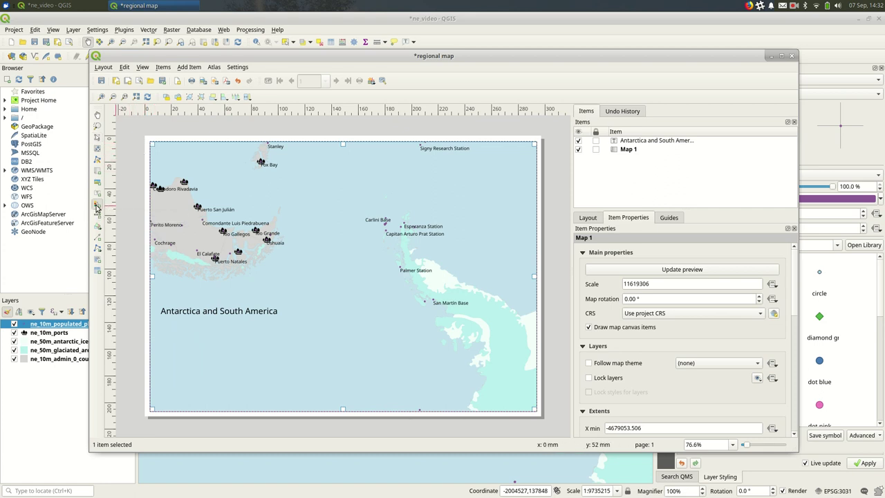
mouse_move(161, 327)
left_mouse_down()
mouse_move(253, 388)
mouse_move(290, 397)
mouse_move(282, 397)
left_mouse_up()
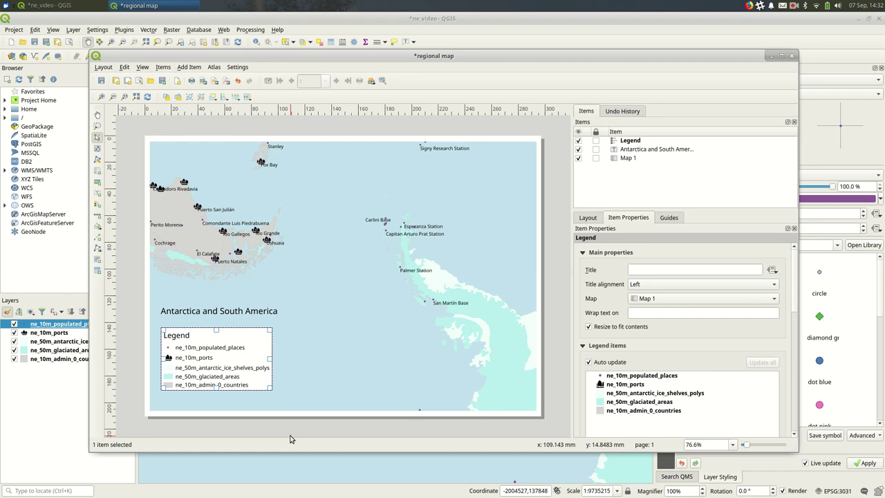
left_click(292, 339)
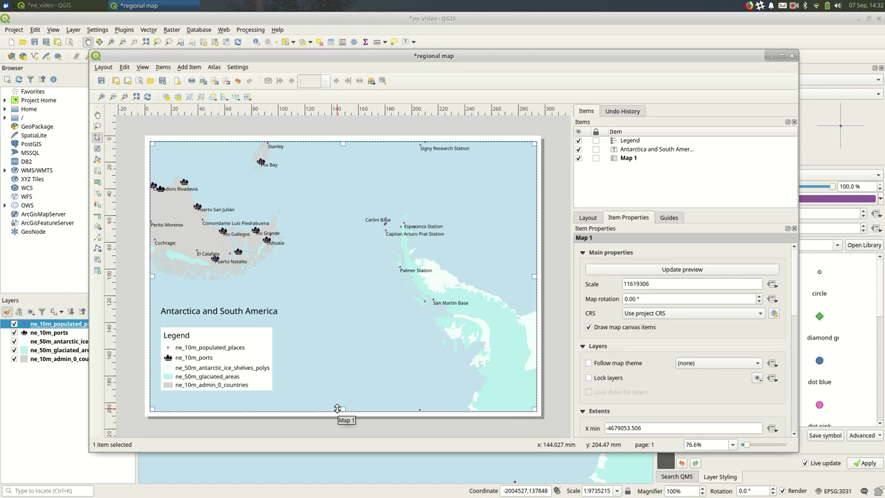
key("alt+Tab")
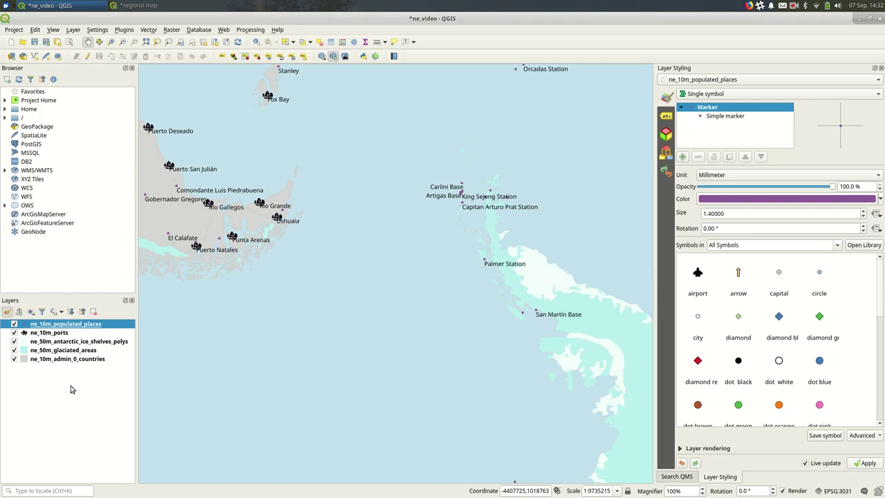
key("alt+Tab")
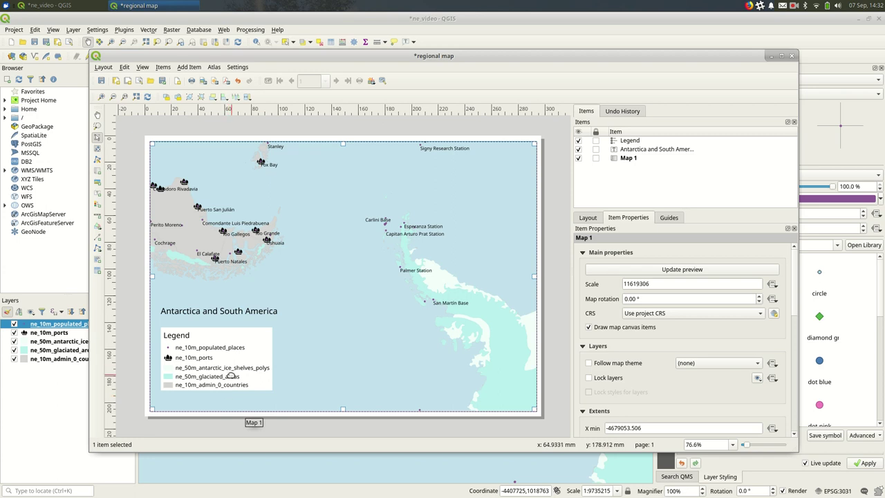
Step: Turn off legend Auto update and remove the ne_10m_admin_0_countries entry
left_click(213, 333)
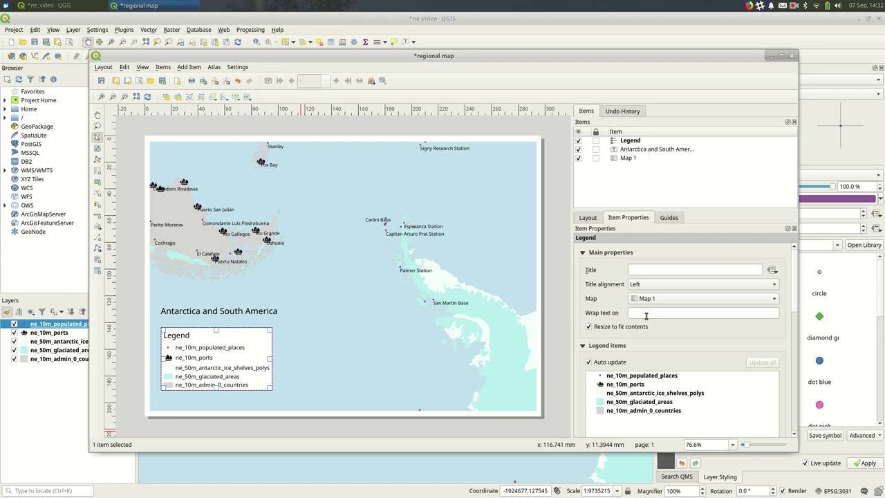
scroll(788, 301, "down", 2)
scroll(788, 301, "down", 1)
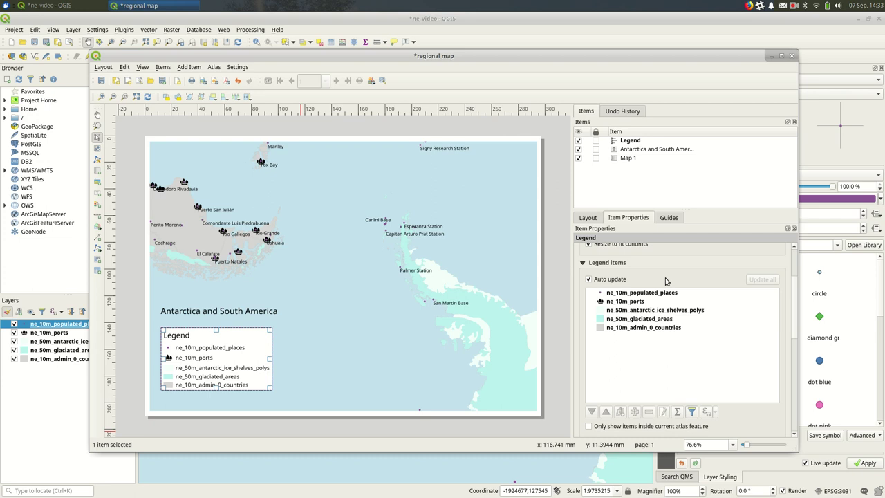
left_click(621, 280)
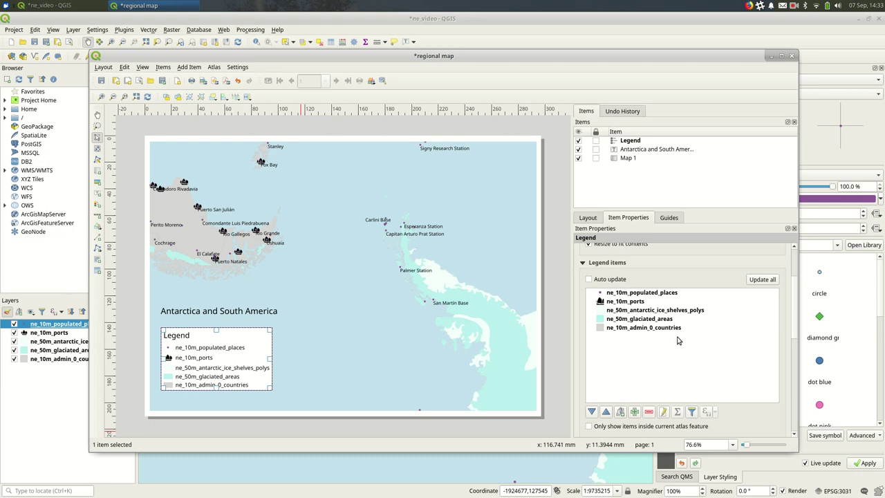
left_click(657, 328)
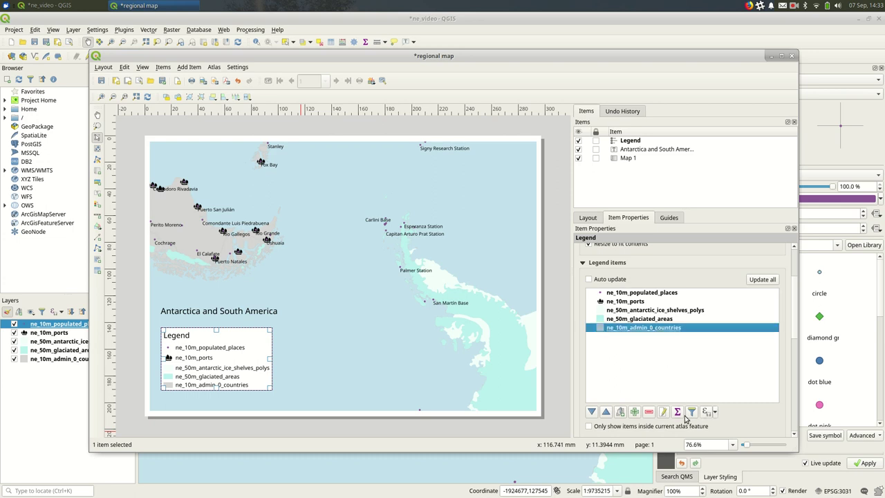
left_click(648, 412)
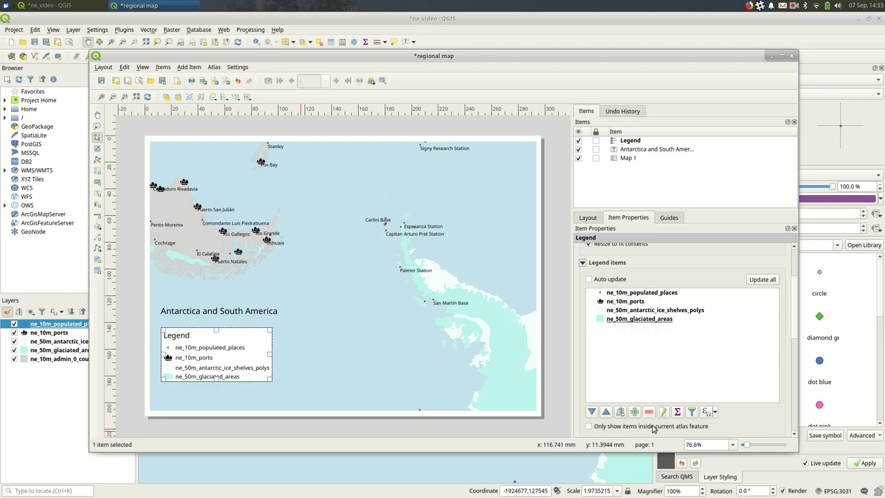
Step: Rename the legend entries to 'glaciated areas' and 'ice shelves'
left_click(643, 321)
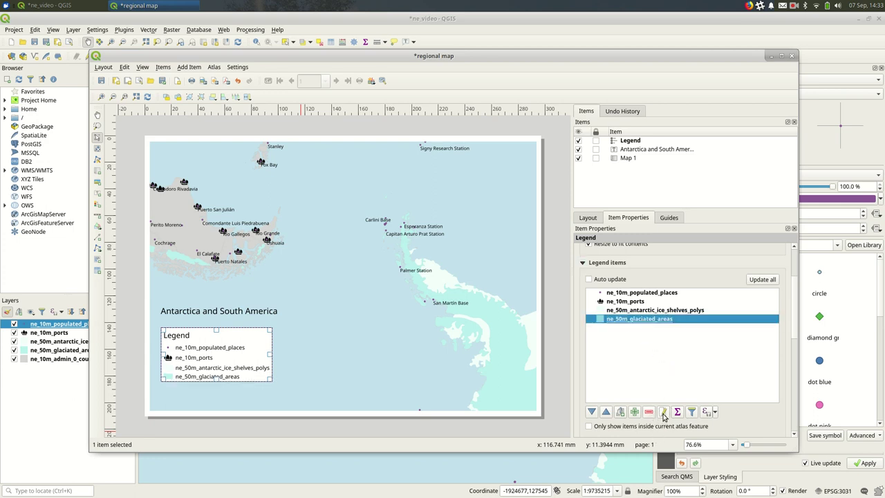
left_click(664, 413)
type("glaciated areas")
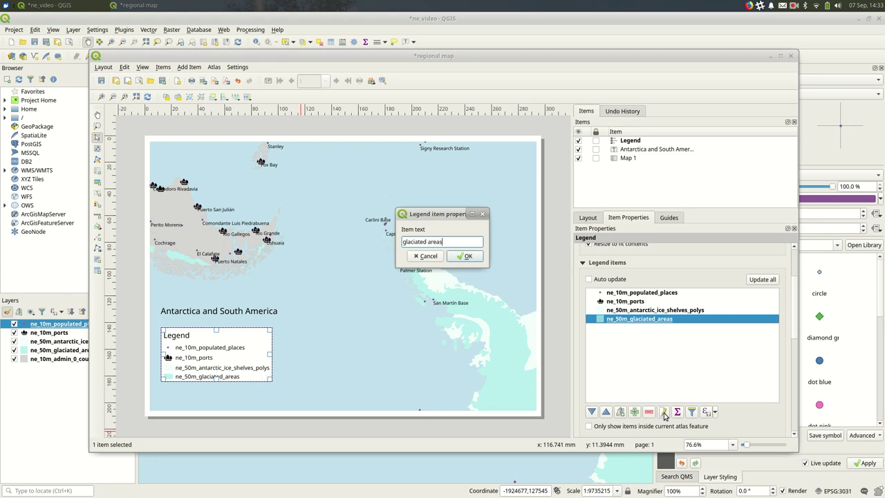
key("Return")
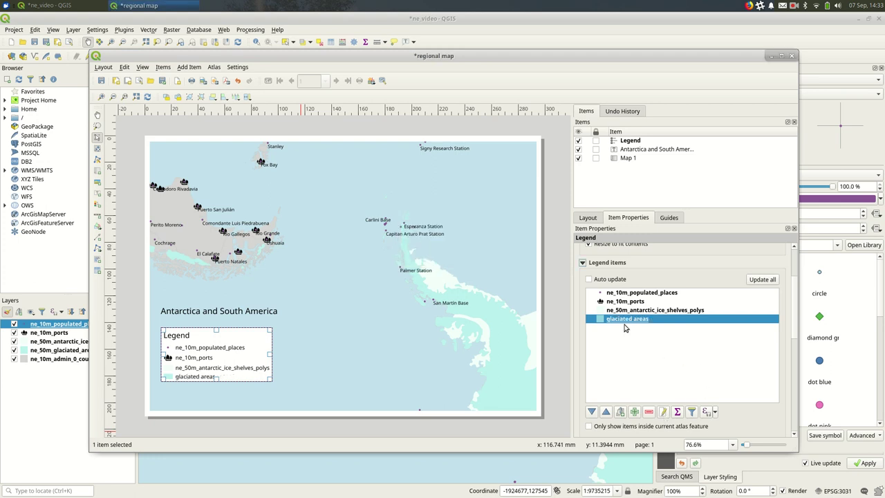
left_click(630, 311)
left_click(664, 413)
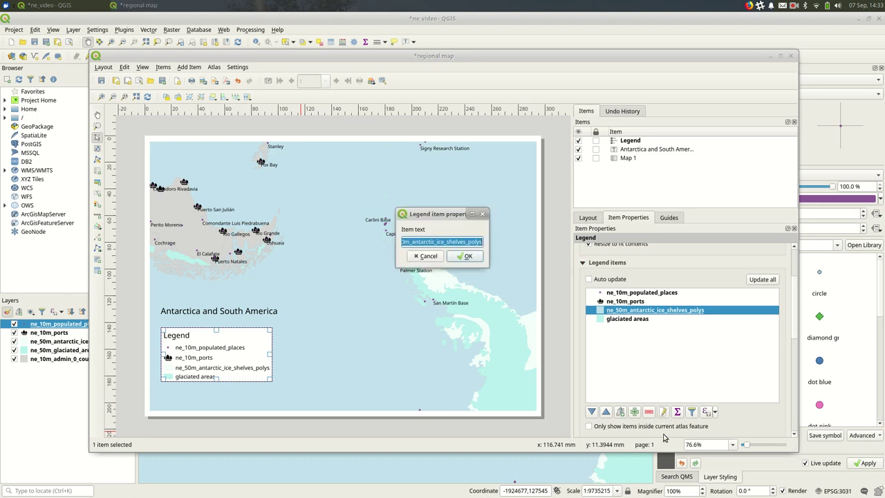
type("ice shelves")
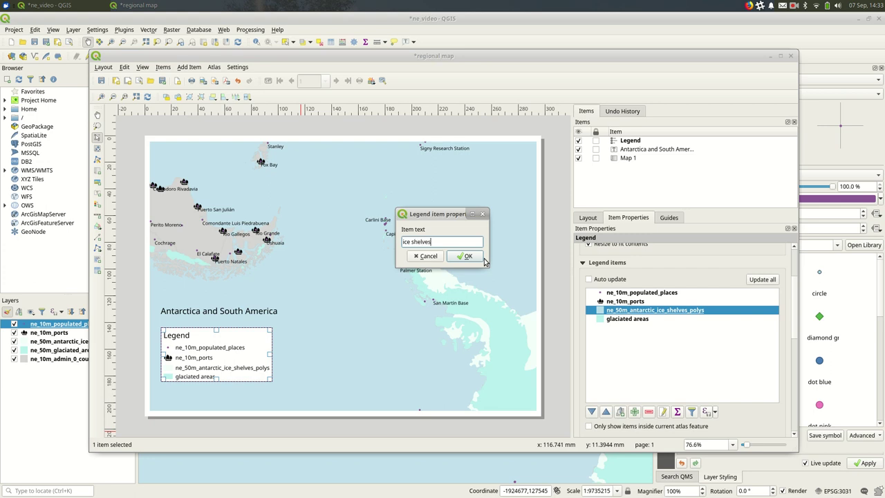
left_click(484, 258)
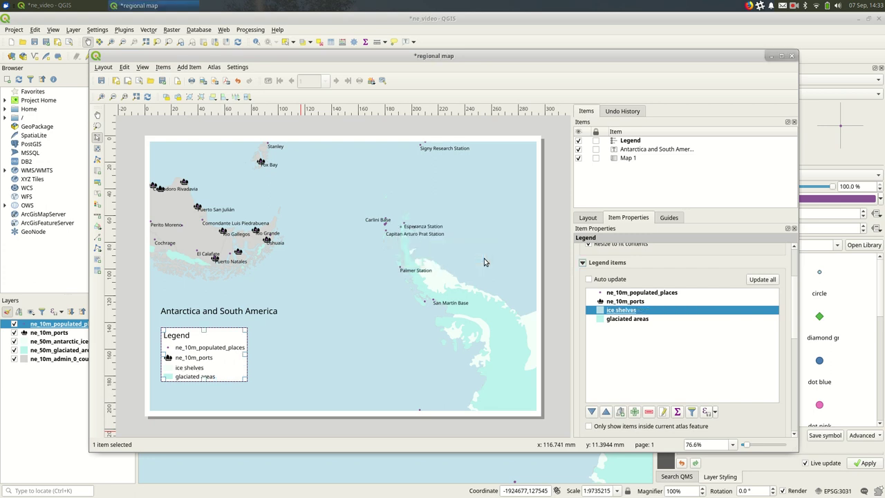
Step: Rename the legend entries to 'ports' and 'populated places'
left_click(626, 302)
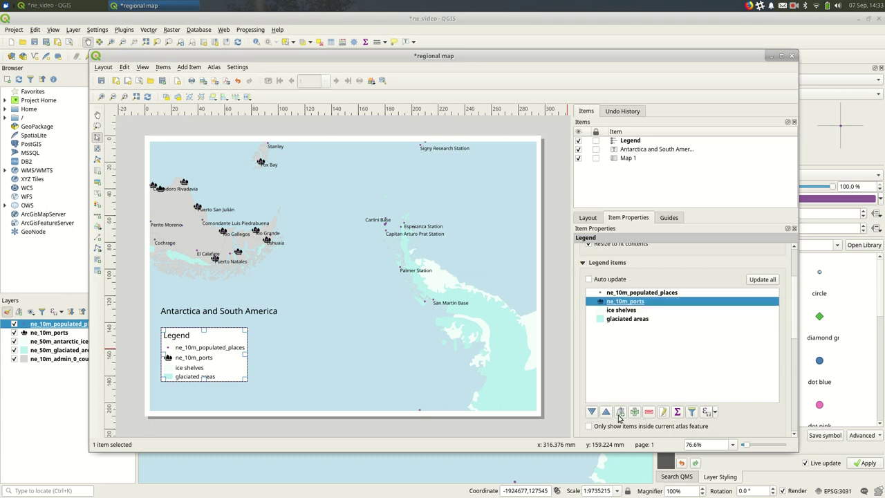
left_click(663, 413)
type("ports")
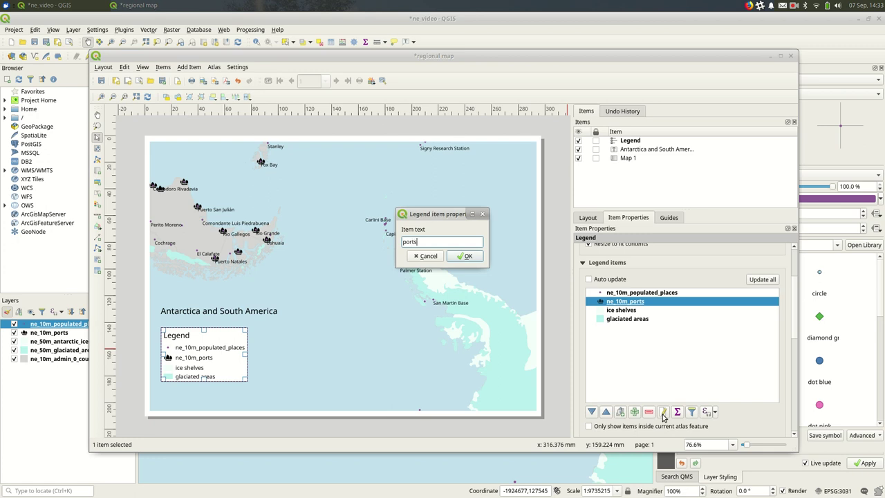
key("Return")
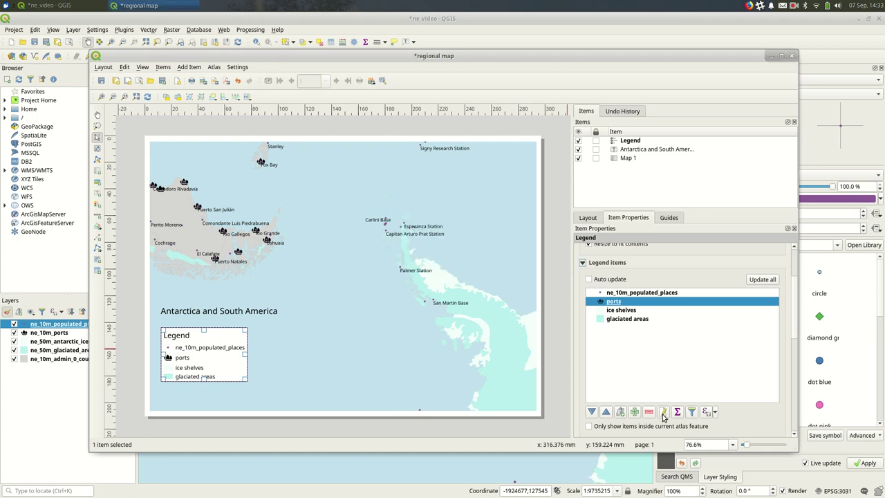
left_click(645, 294)
left_click(662, 412)
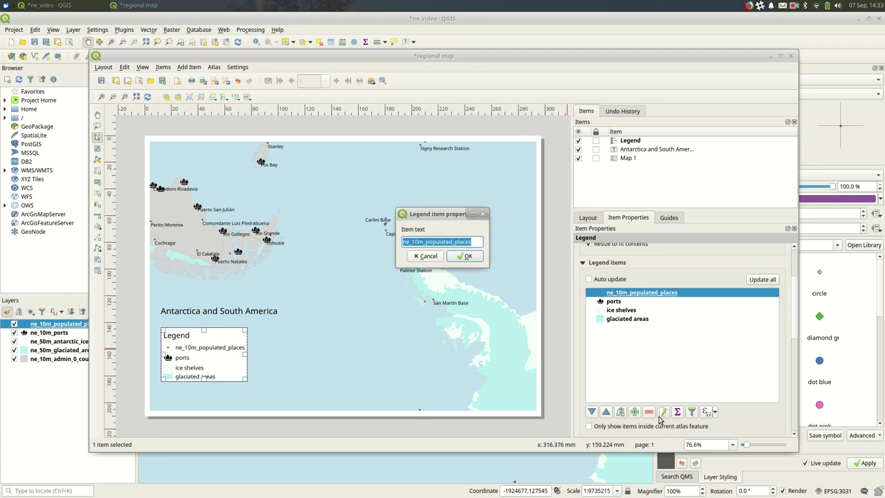
type("pou")
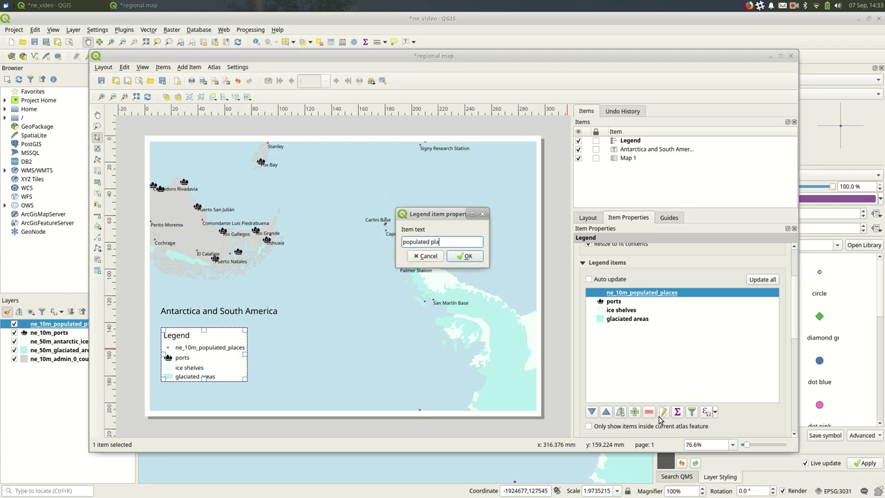
type("ulated places")
key("Return")
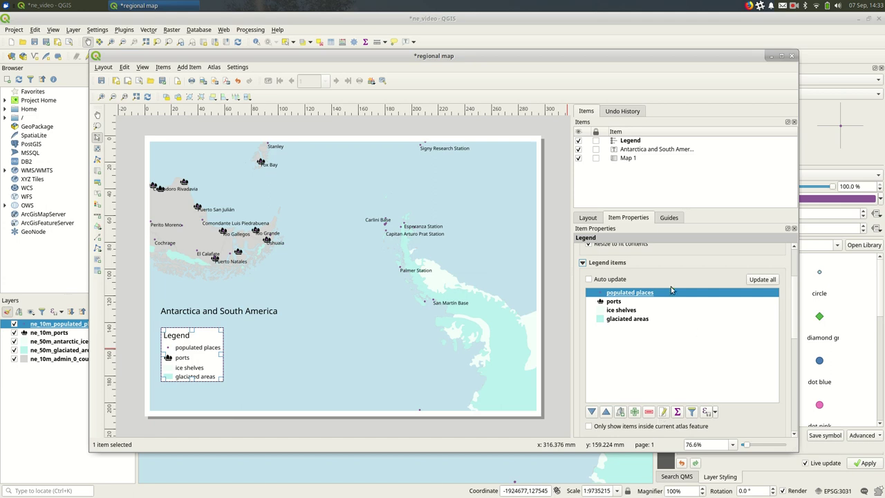
Step: Remove the legend's white background
scroll(794, 286, "up", 1)
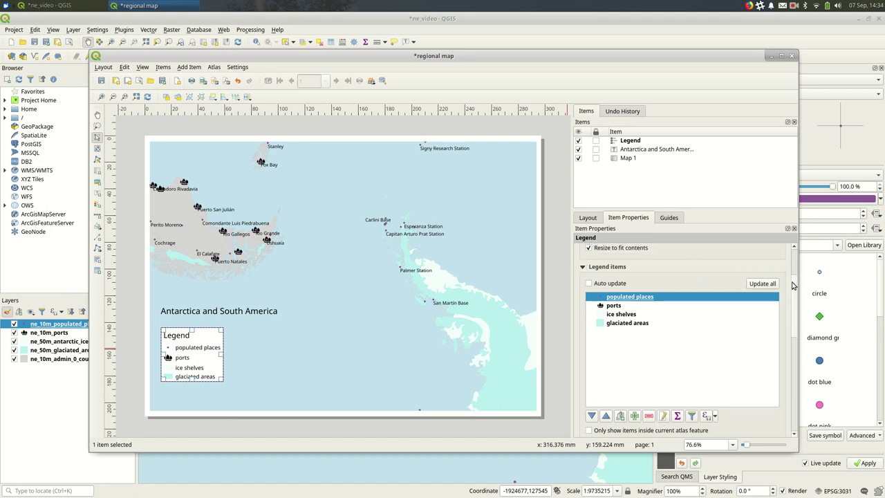
scroll(793, 286, "up", 3)
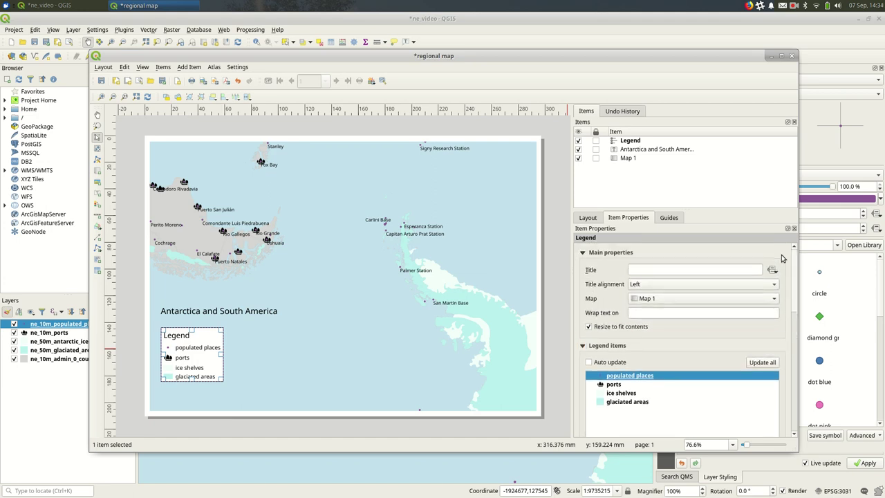
left_click(612, 346)
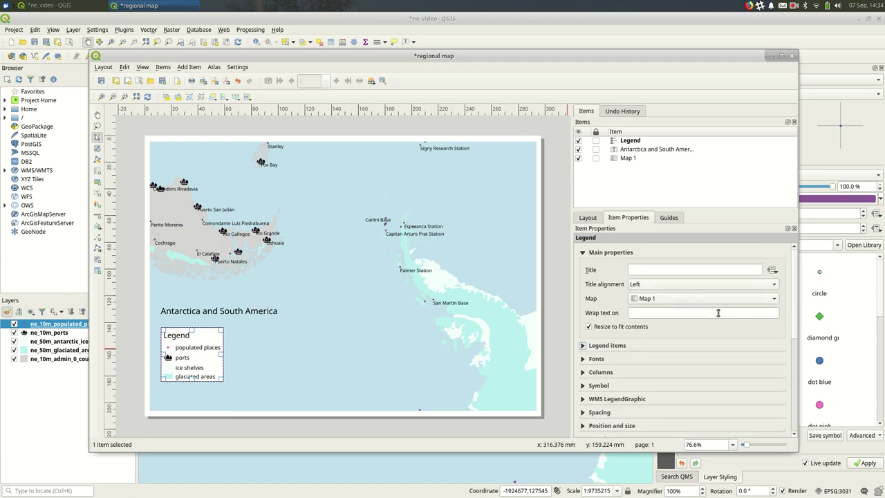
scroll(627, 370, "down", 1)
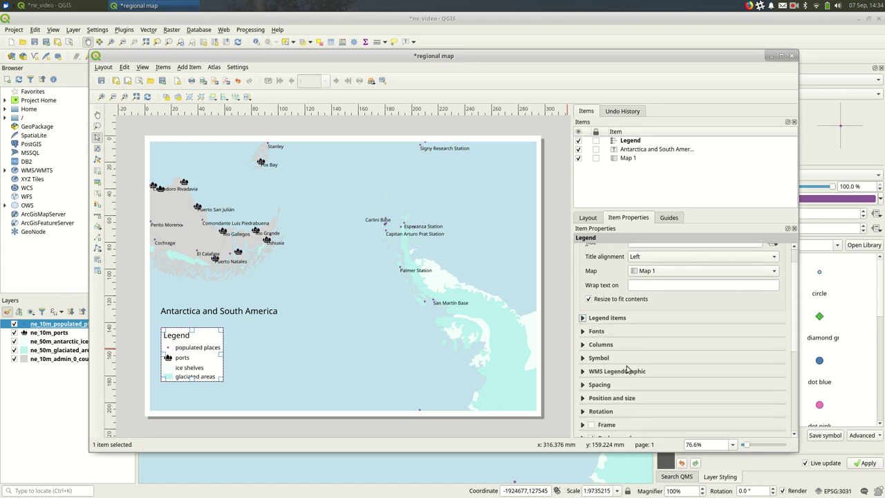
scroll(627, 370, "down", 2)
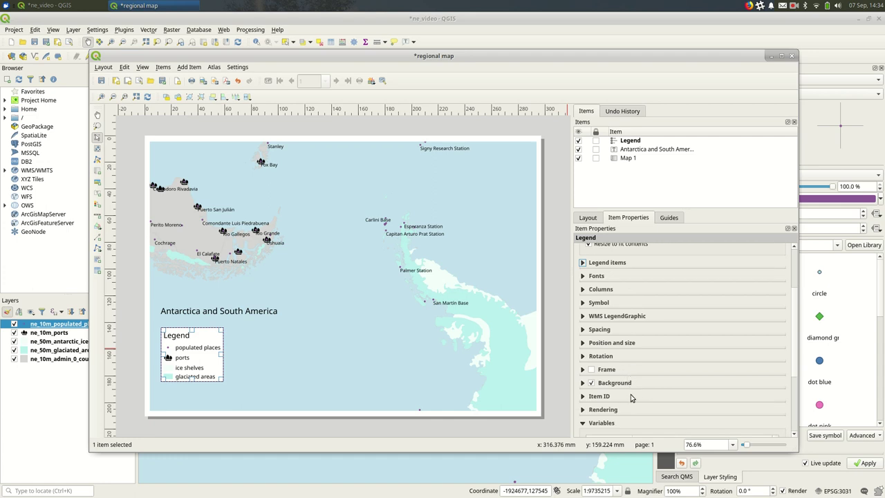
left_click(591, 383)
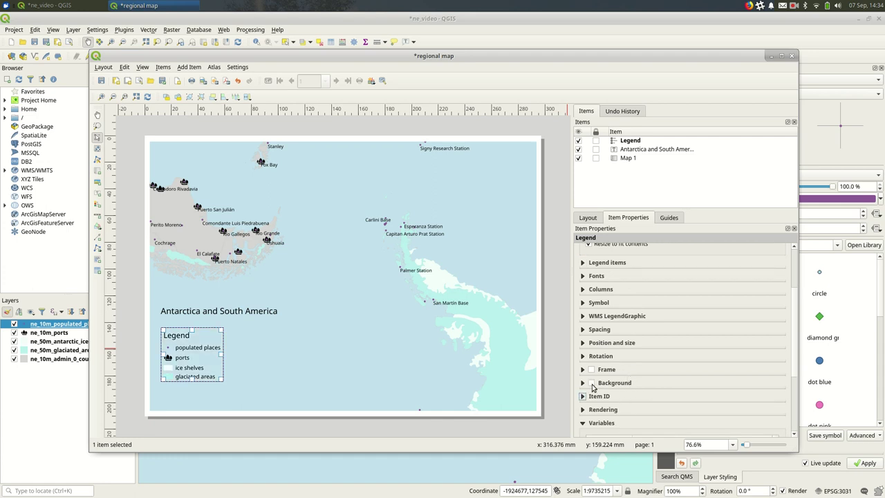
left_click(290, 308)
left_click(334, 340)
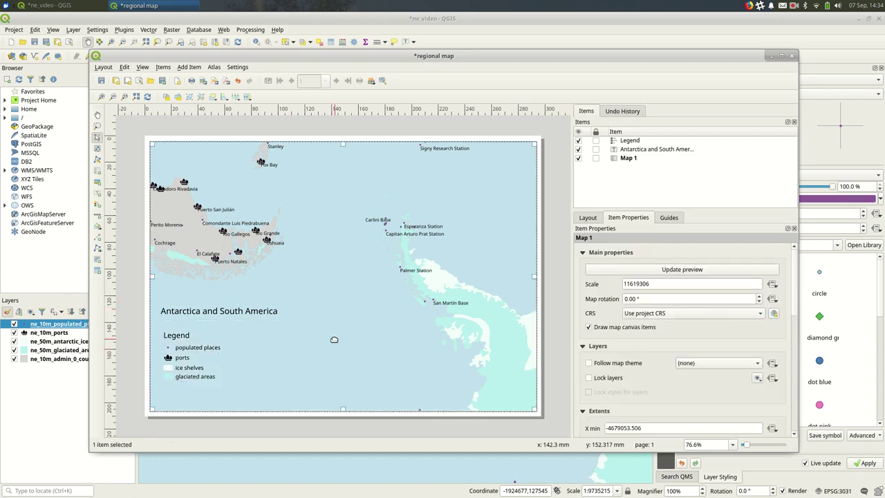
left_click(221, 356)
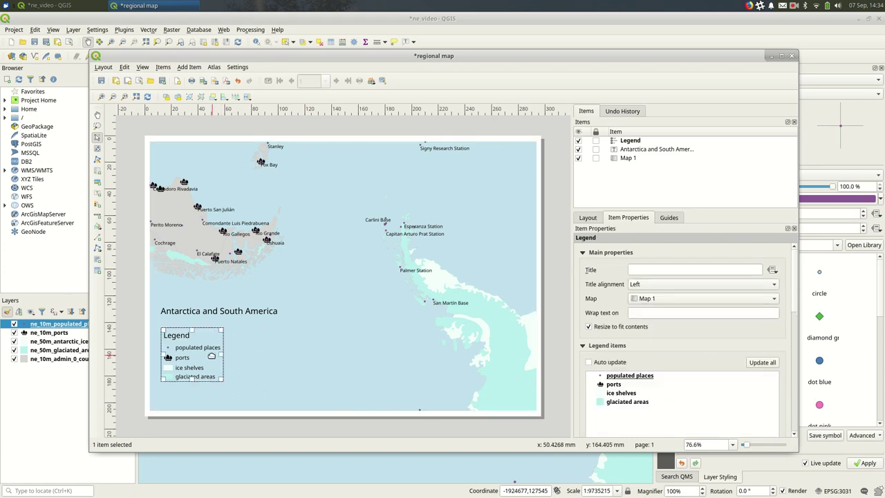
Step: Clear the legend's title so it shows no heading
left_click(617, 346)
scroll(643, 371, "down", 5)
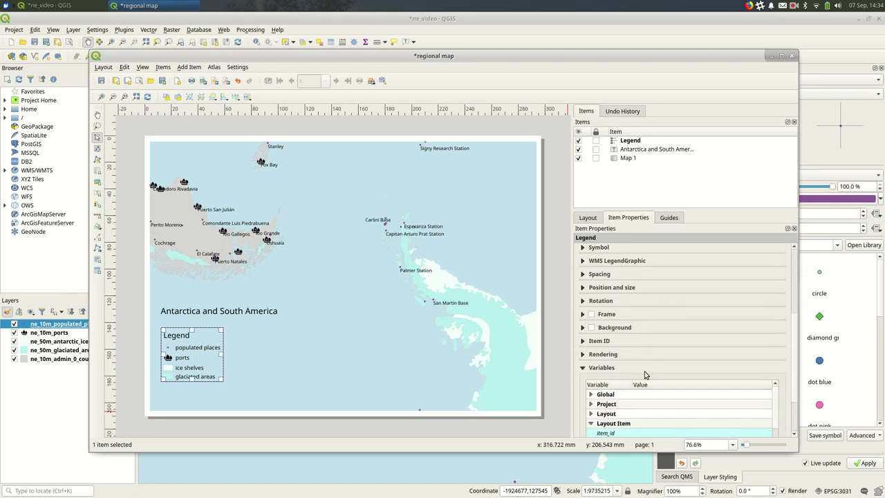
scroll(645, 374, "up", 5)
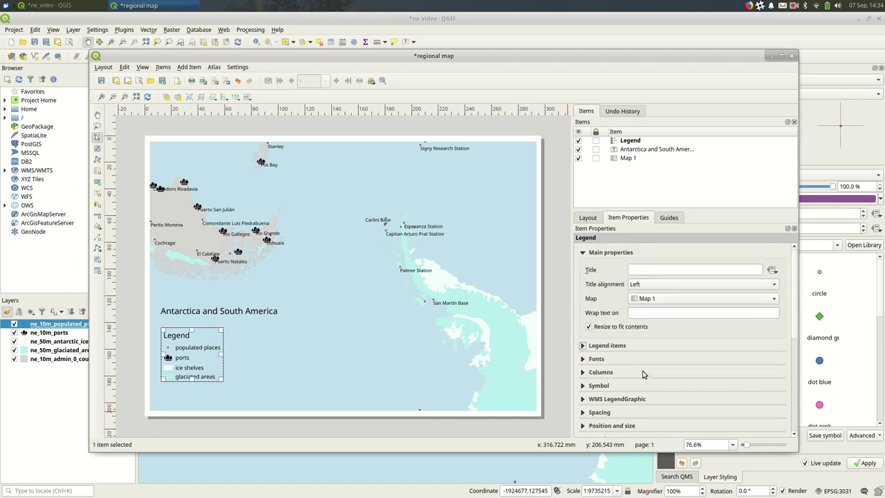
left_click(654, 270)
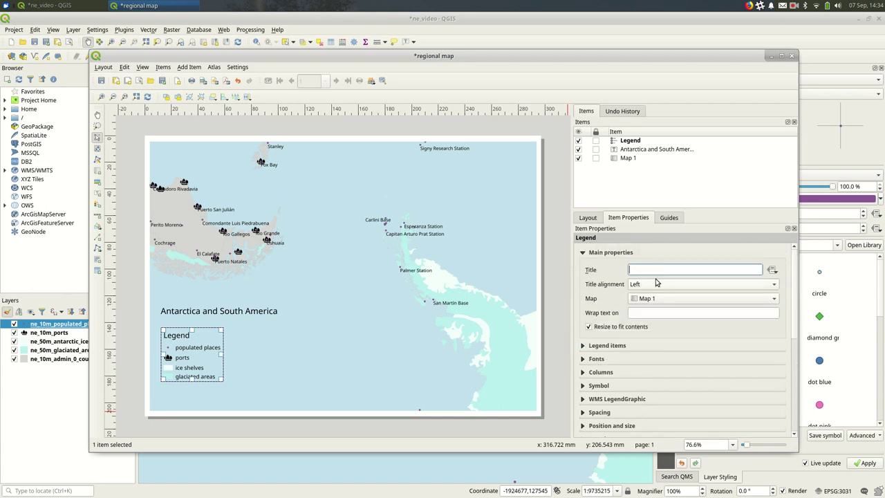
type("test")
key("BackSpace")
key("BackSpace")
key("BackSpace")
key("BackSpace")
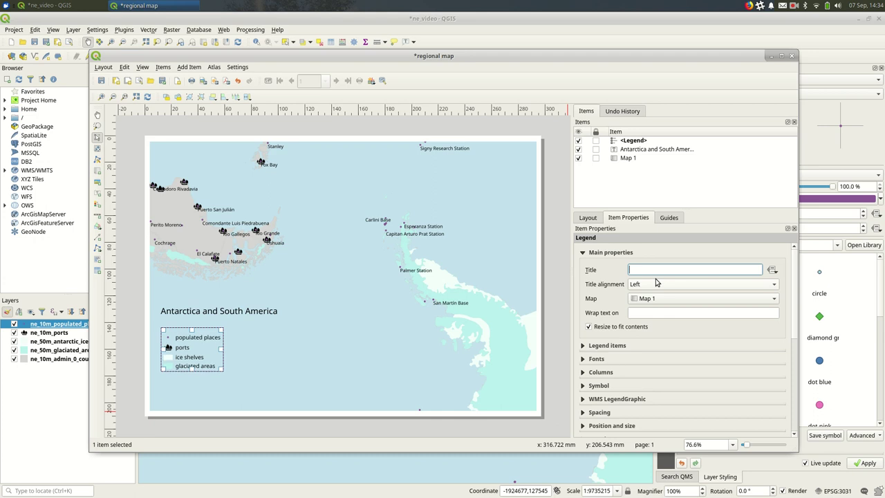
left_click(620, 267)
Step: Move the legend slightly up, just beneath the map title
left_click(230, 348)
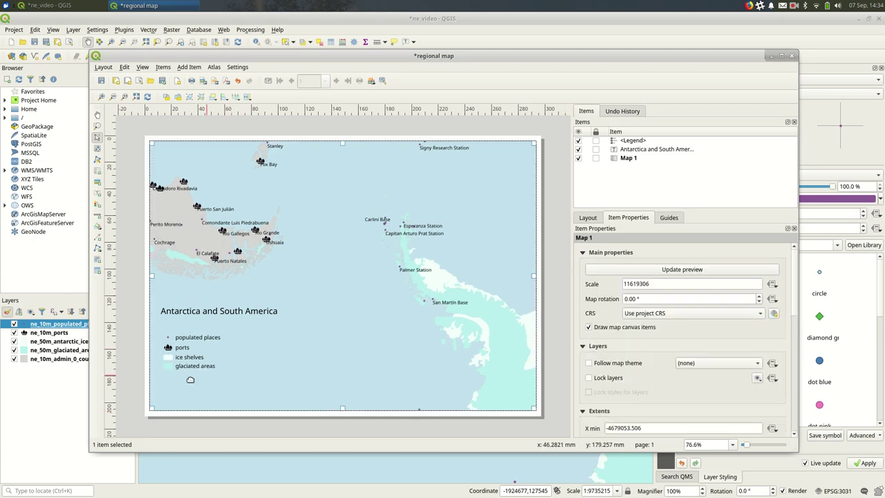
left_click_drag(183, 356, 181, 340)
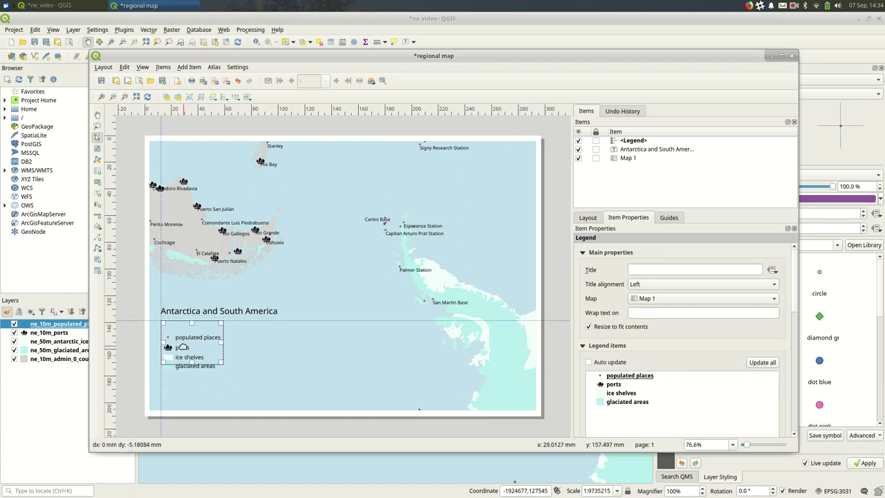
left_click(323, 398)
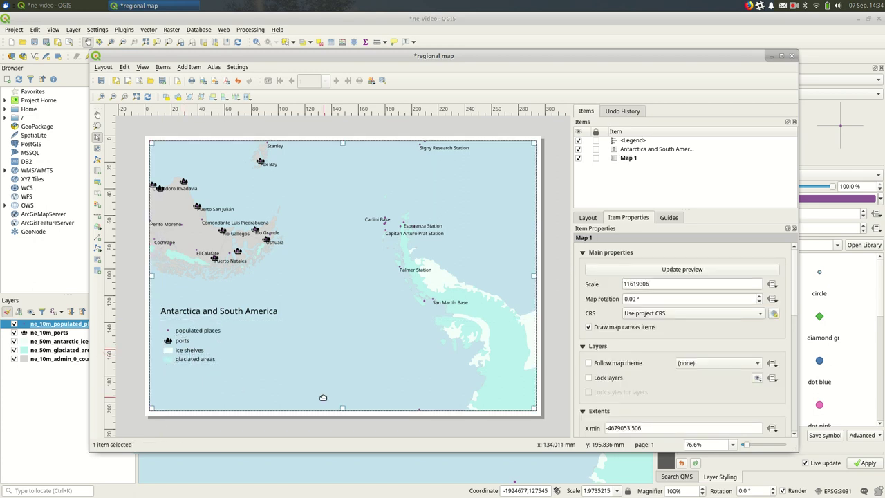
left_click(799, 272)
scroll(790, 289, "down", 5)
scroll(789, 346, "down", 5)
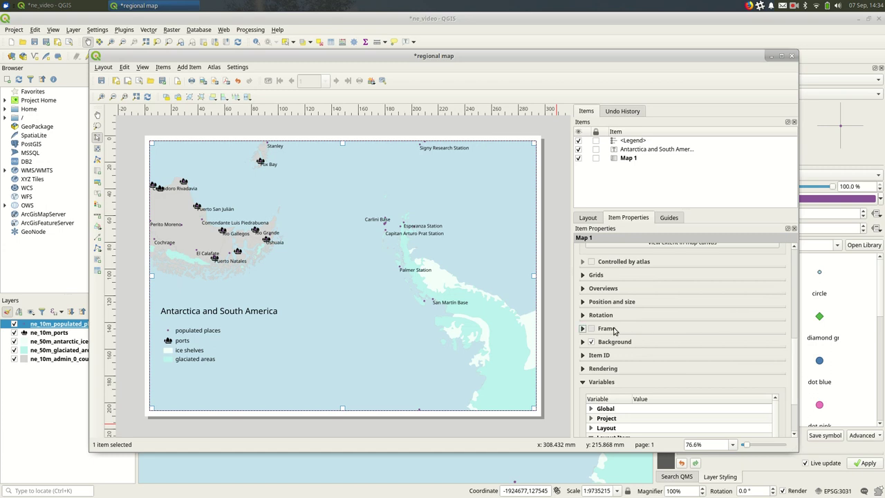
left_click(614, 330)
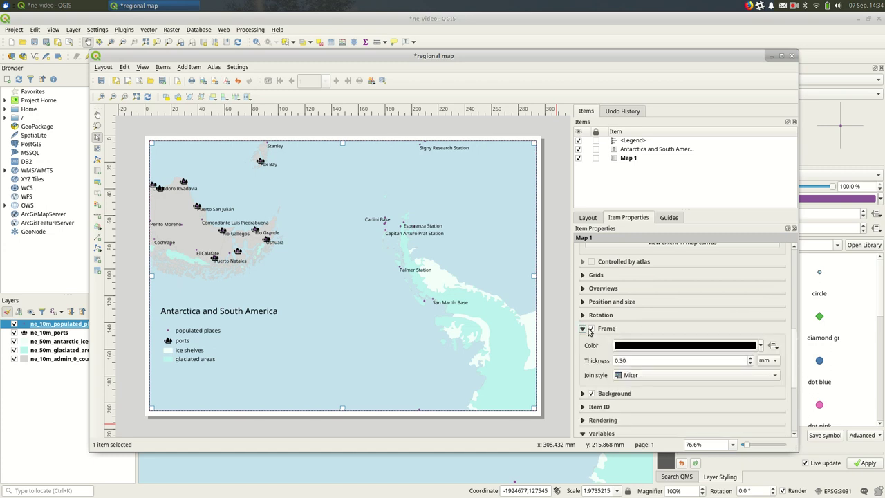
left_click(585, 329)
left_click(584, 329)
double_click(651, 360)
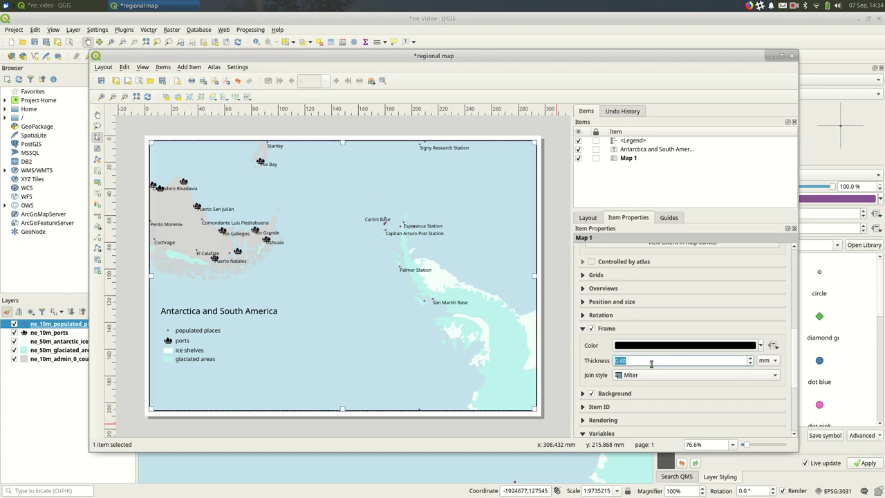
scroll(651, 364, "down", 1)
scroll(651, 365, "down", 1)
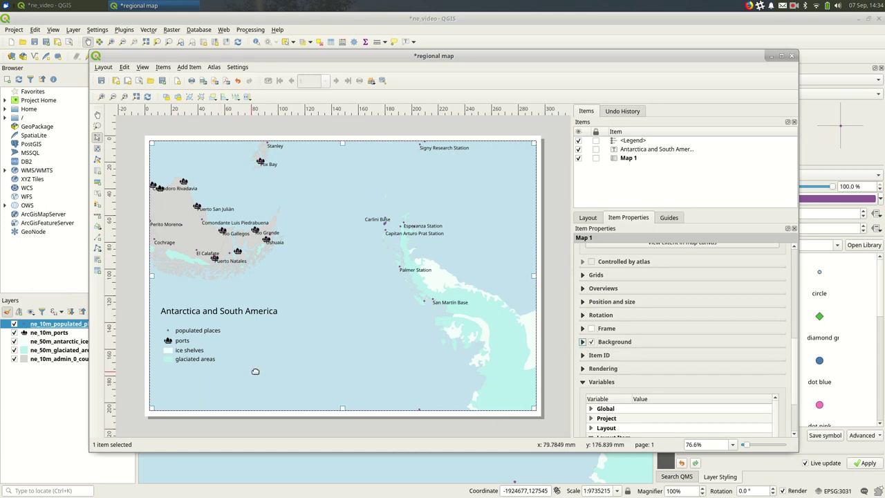
left_click(204, 352)
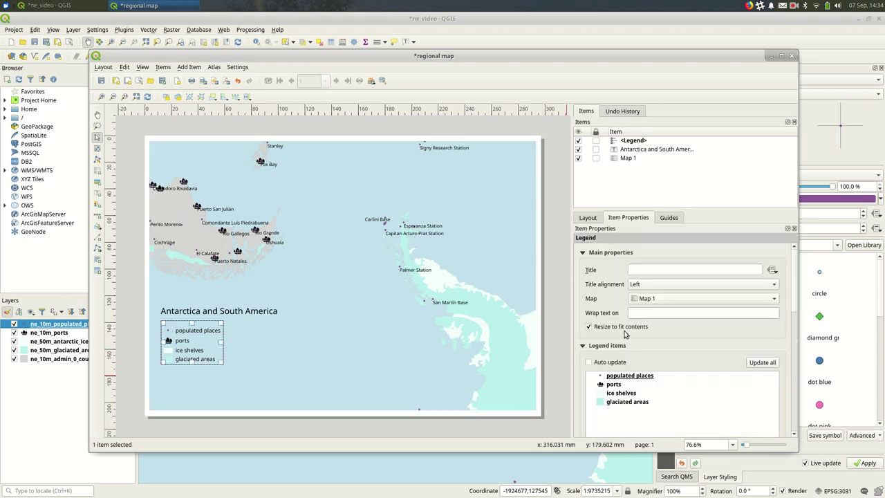
scroll(769, 346, "down", 5)
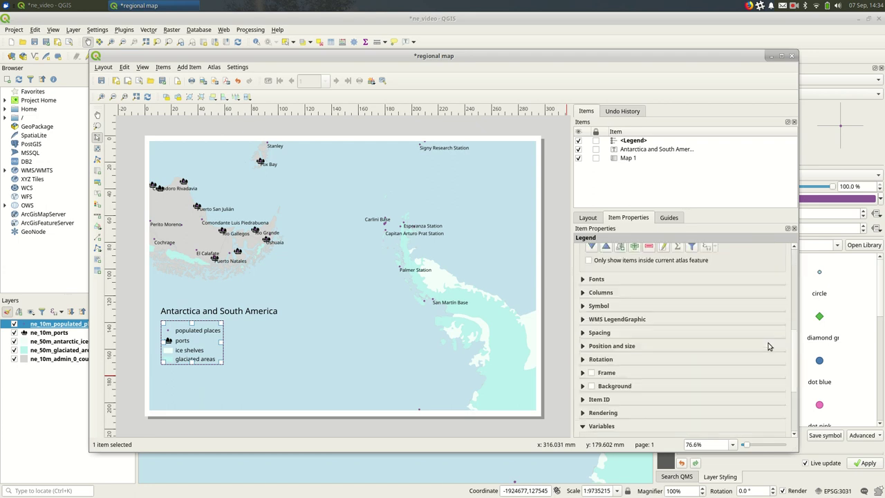
left_click(591, 372)
left_click(354, 302)
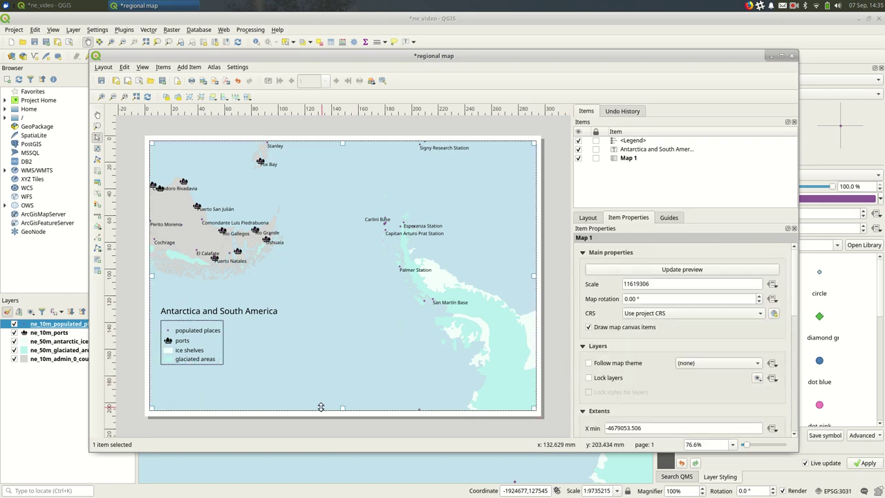
left_click(171, 332)
scroll(629, 355, "down", 10)
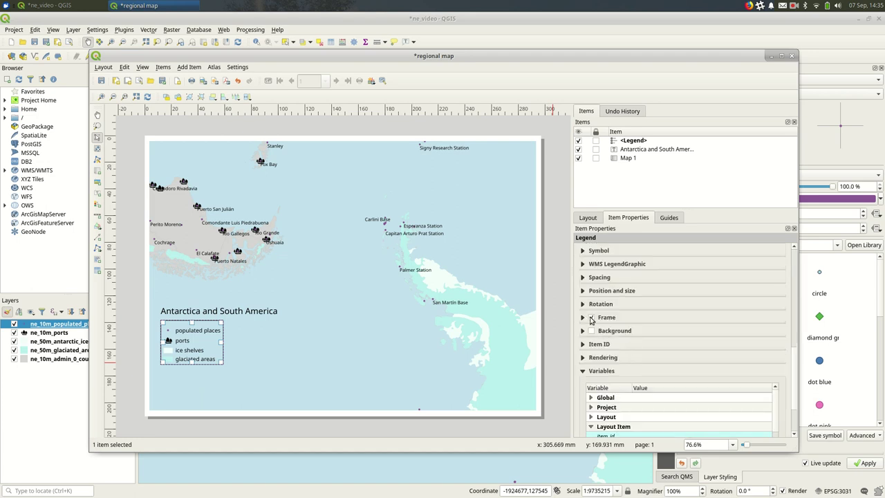
left_click(591, 318)
left_click(293, 345)
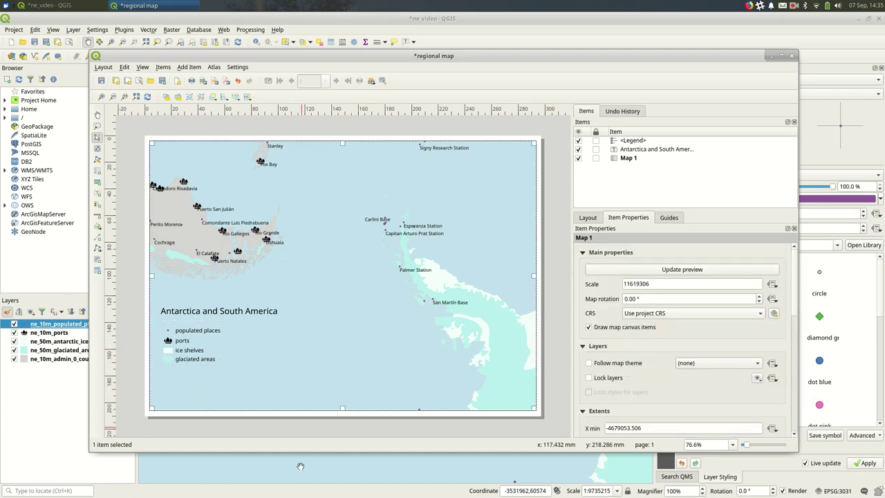
left_click(301, 420)
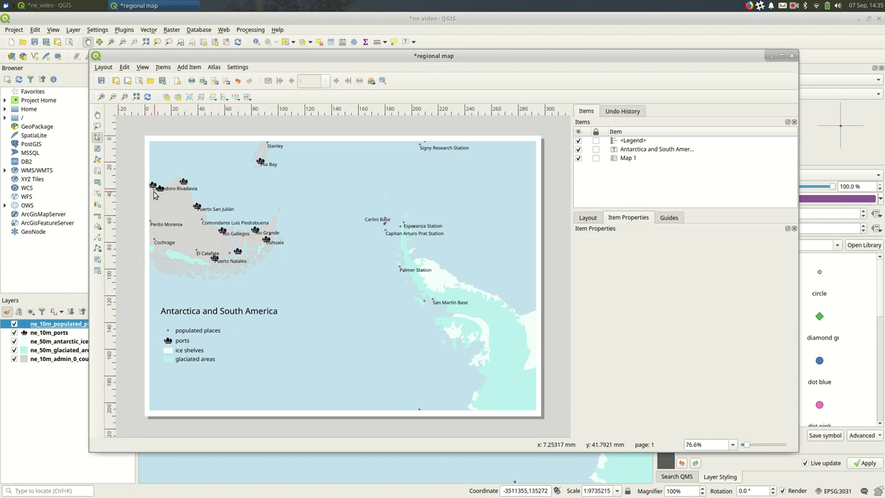
Step: Add a 'Data via Natural Earth Data' credit label at lower left, lowered so its text shows fully
left_click(97, 194)
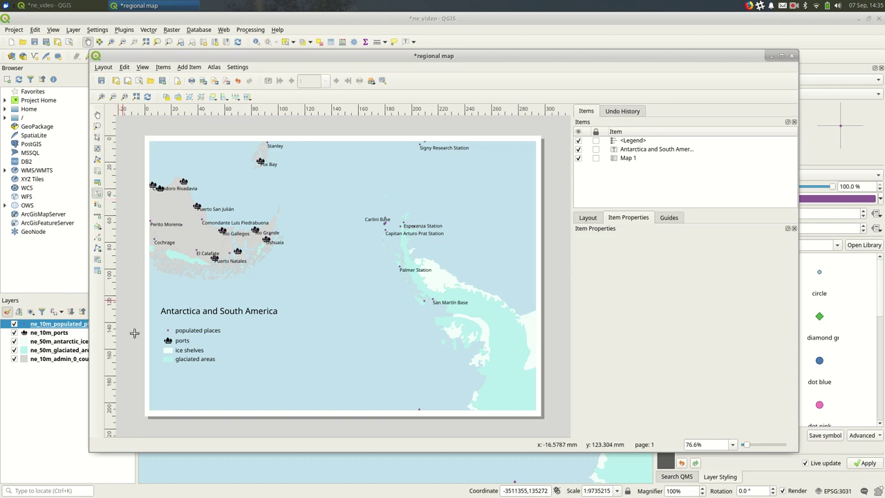
left_click(161, 398)
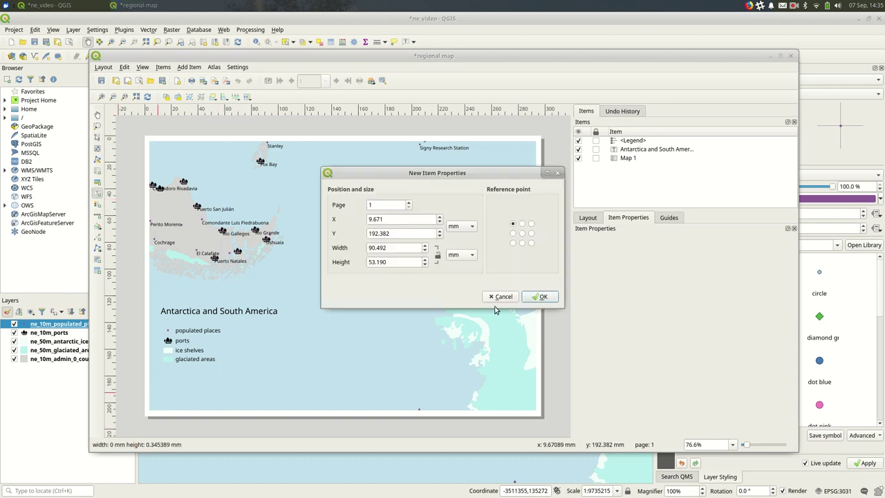
left_click(501, 296)
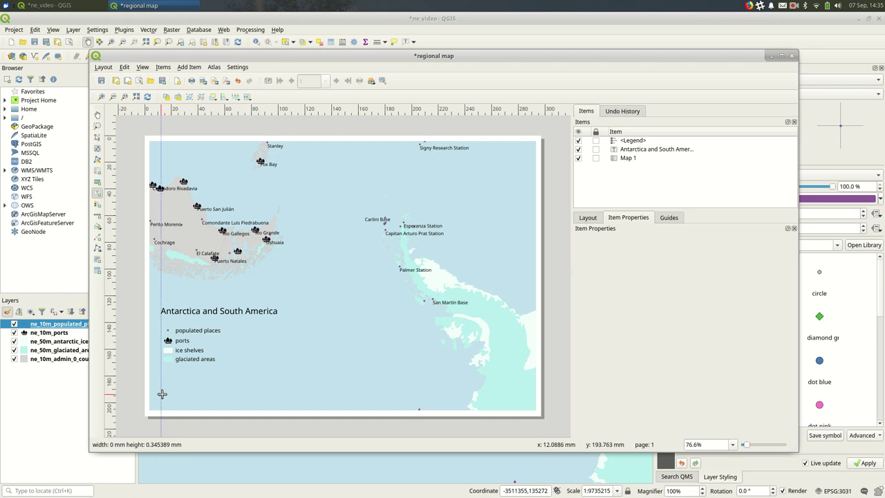
left_click_drag(161, 394, 358, 405)
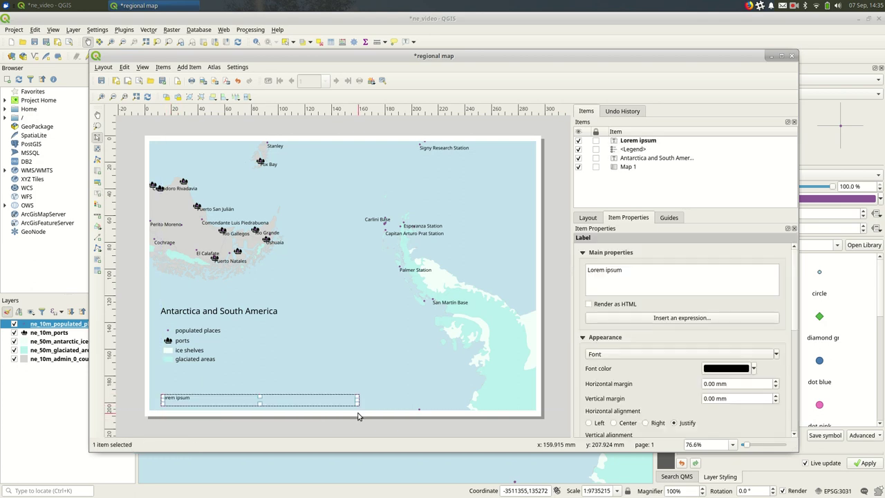
triple_click(628, 282)
type("Dat")
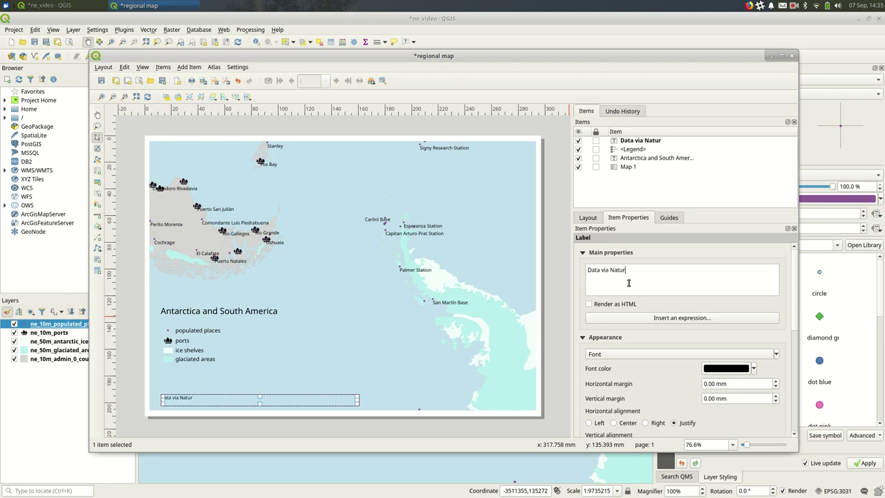
type("a via Natural Earth Data")
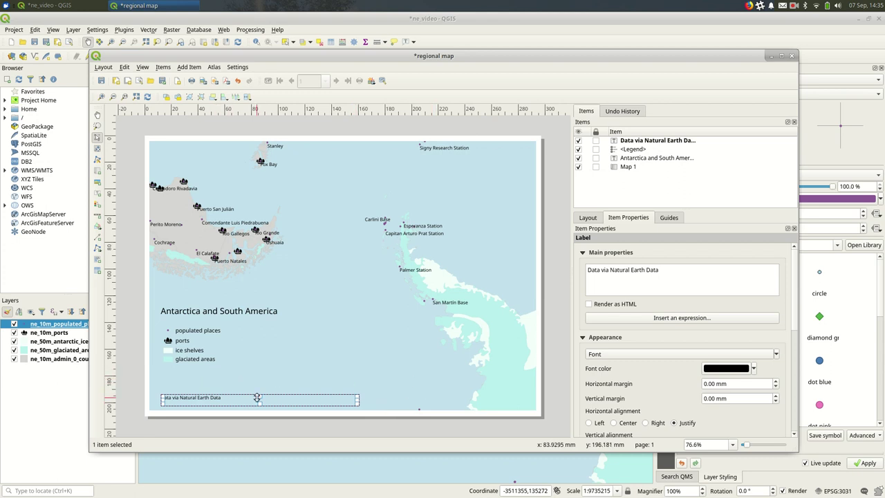
left_click_drag(263, 397, 262, 400)
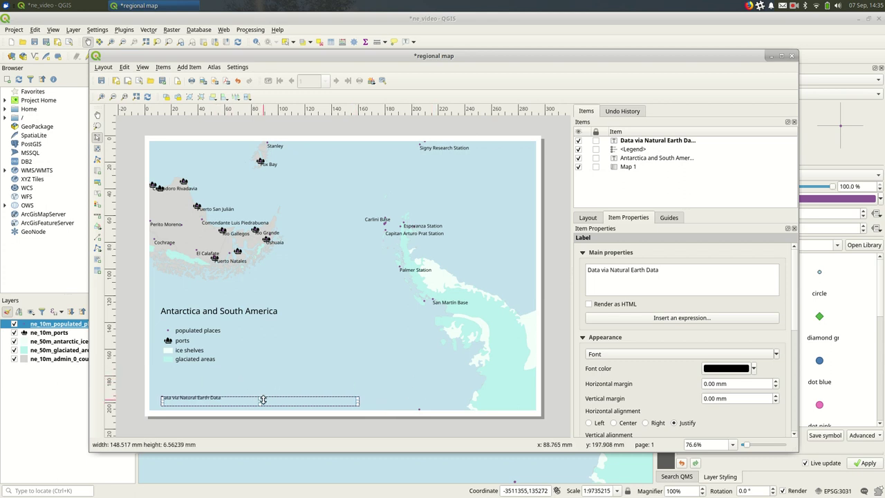
left_click(261, 383)
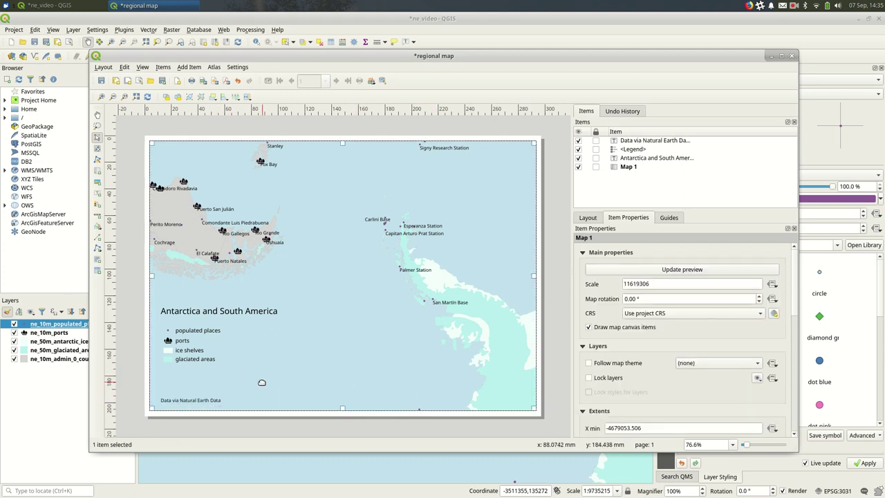
Step: Draw a picture frame in the middle of the map and fill it with the NorthArrow_11.svg icon
left_click(98, 185)
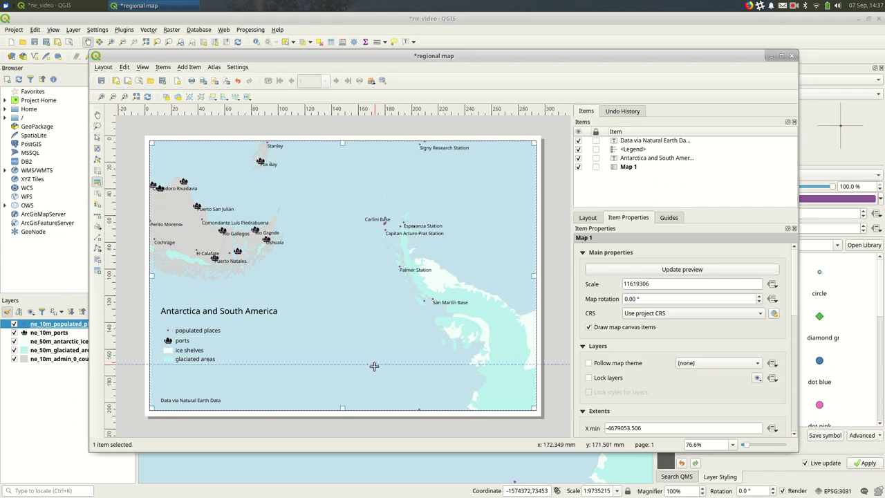
left_click_drag(325, 333, 352, 355)
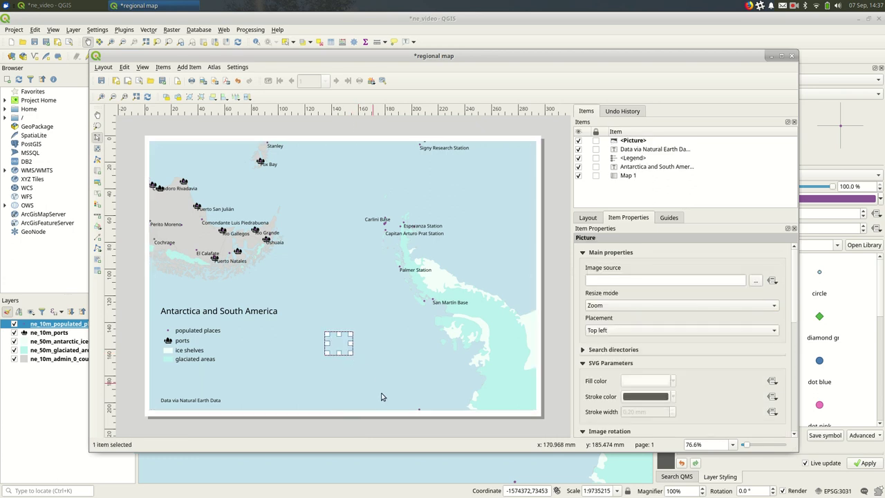
left_click(615, 254)
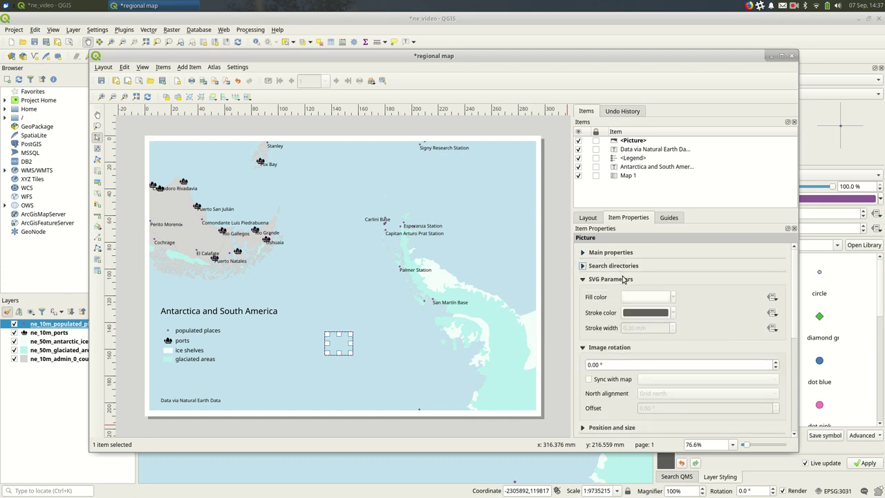
left_click(584, 267)
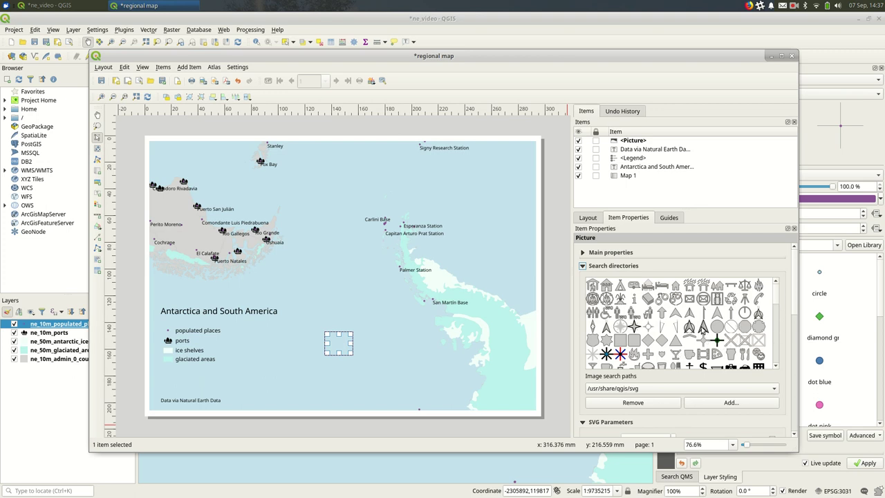
scroll(700, 325, "down", 5)
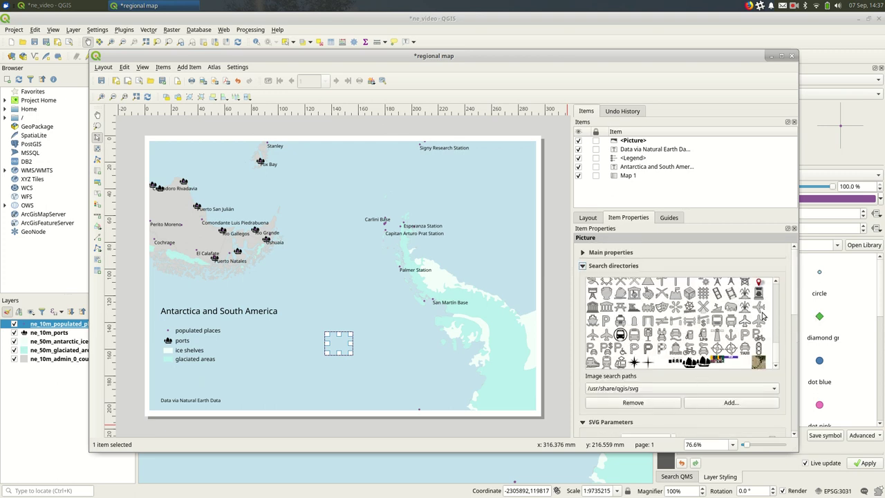
left_click_drag(776, 351, 771, 294)
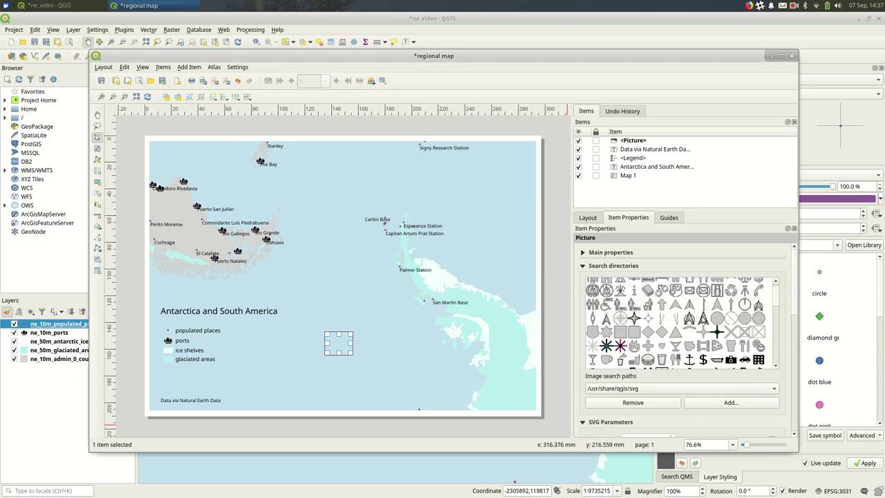
left_click(703, 319)
Step: Make the north arrow rotate with Map 1 and align it to True north
left_click(384, 335)
left_click(334, 344)
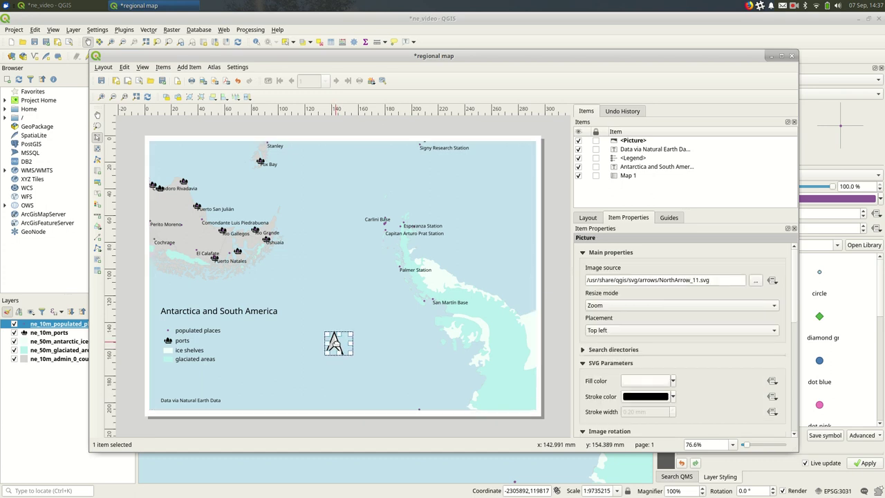
left_click(628, 253)
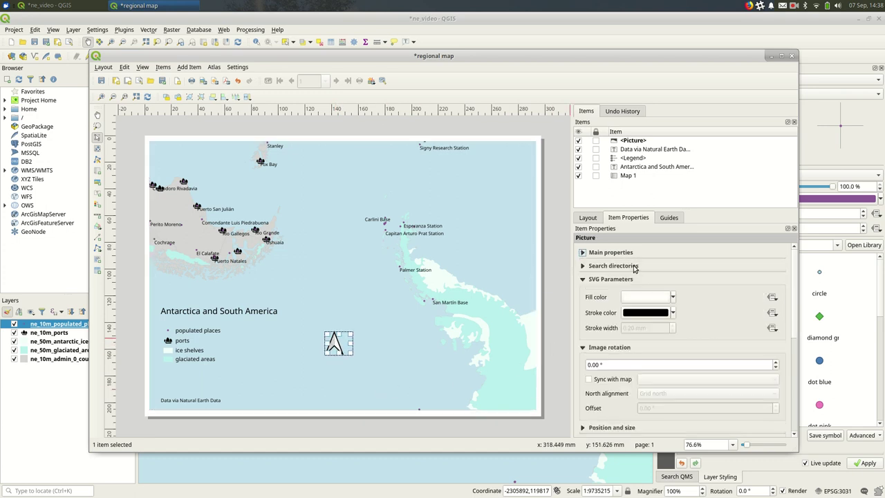
left_click(612, 380)
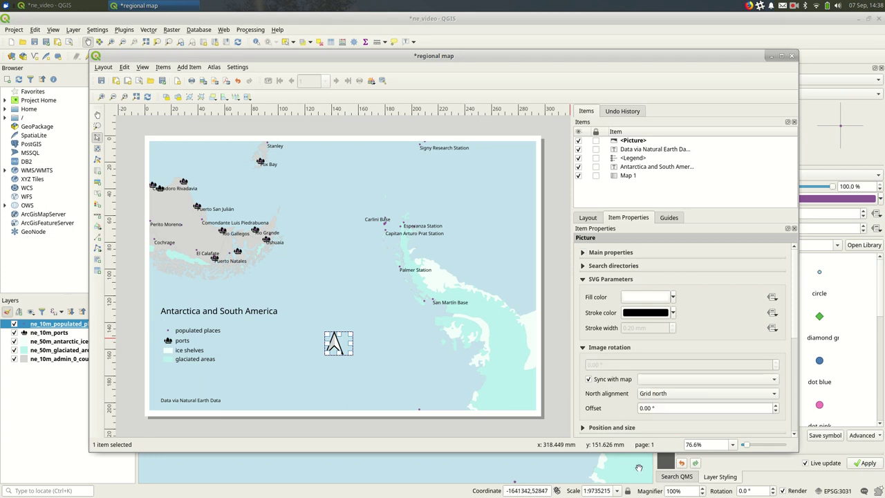
left_click(658, 395)
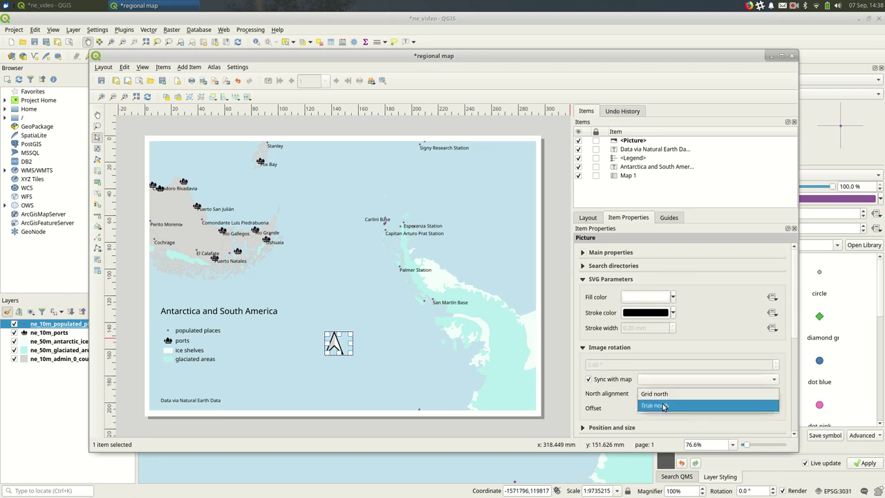
left_click(662, 405)
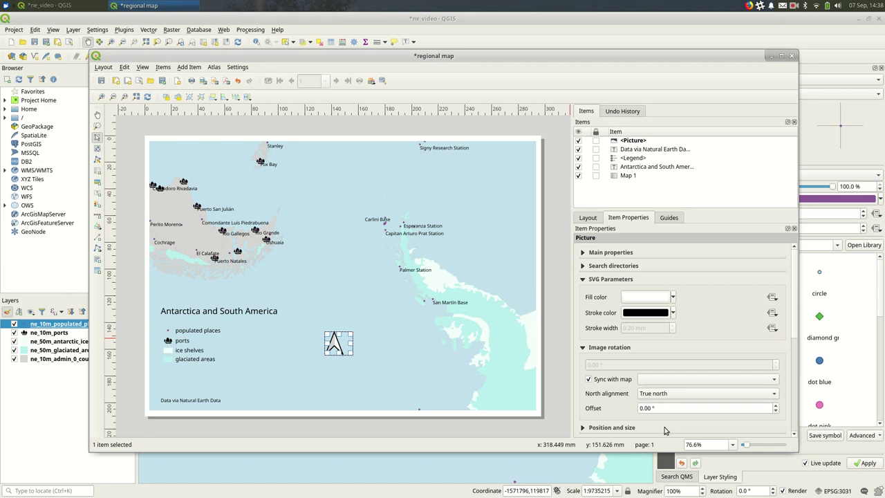
left_click(611, 382)
left_click(611, 383)
left_click(646, 379)
left_click(652, 379)
Step: Hide and show the map twice to check the north arrow
left_click(579, 176)
left_click(579, 176)
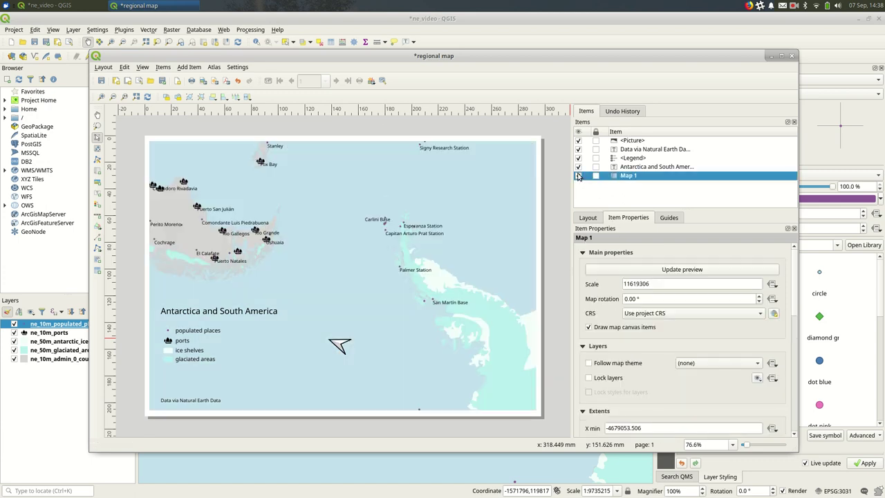
left_click(579, 176)
left_click(579, 176)
Step: Move the north arrow to the map's top-right corner
left_click(338, 347)
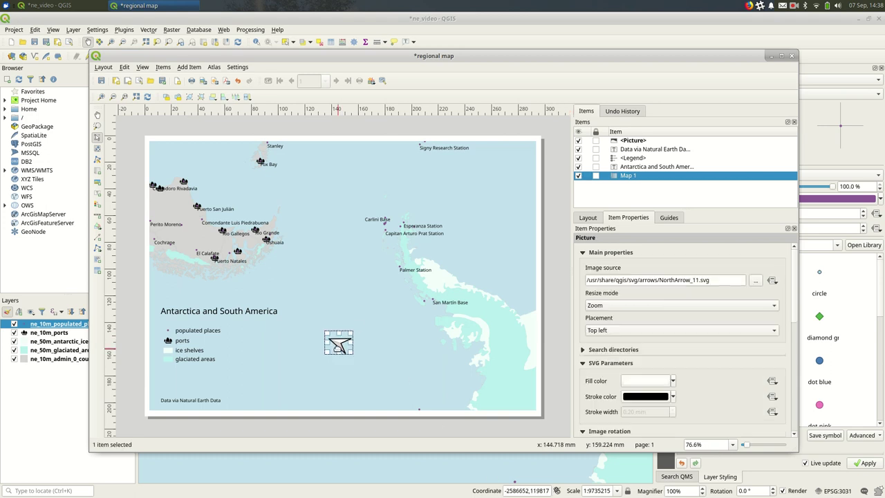
left_click_drag(338, 347, 519, 157)
left_click(257, 392)
left_click(517, 228)
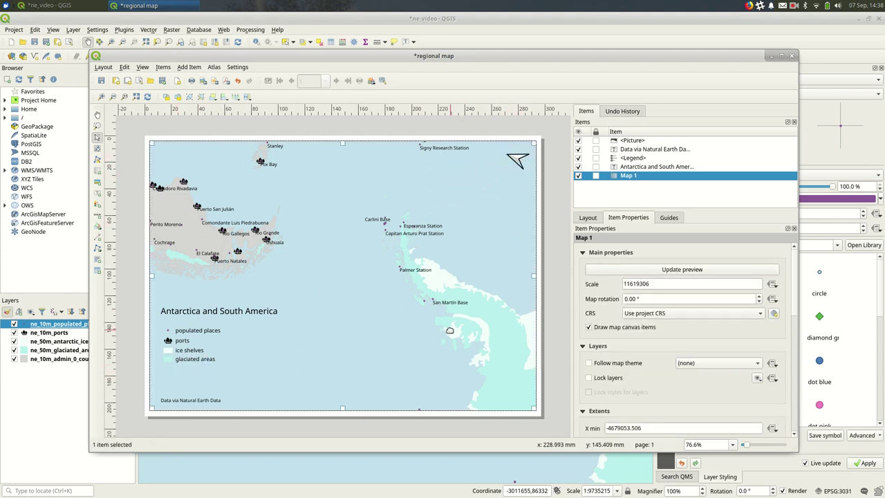
left_click(455, 429)
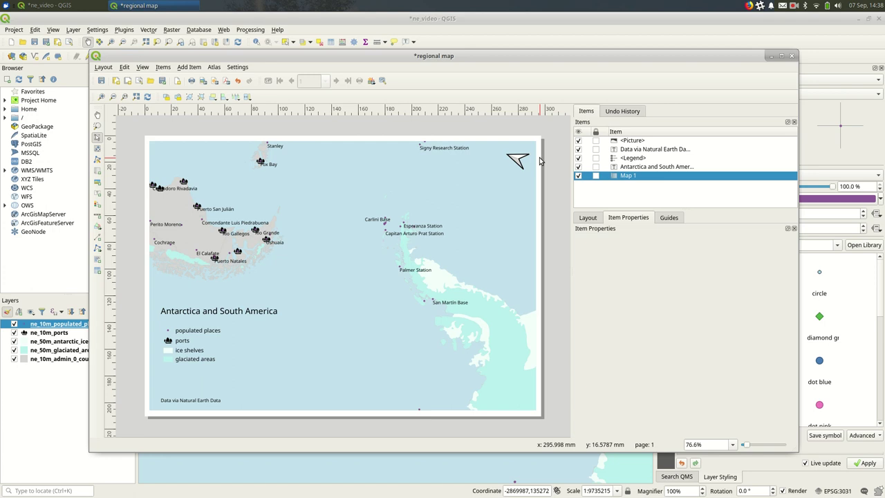
Step: Move the legend down toward the credit and the Antarctica and South America title below it
left_click_drag(192, 337, 190, 374)
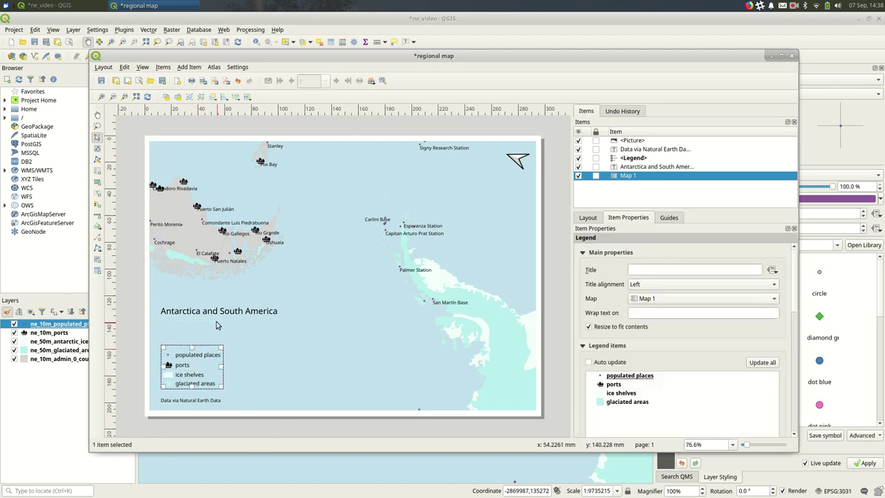
left_click_drag(212, 312, 210, 337)
left_click(312, 382)
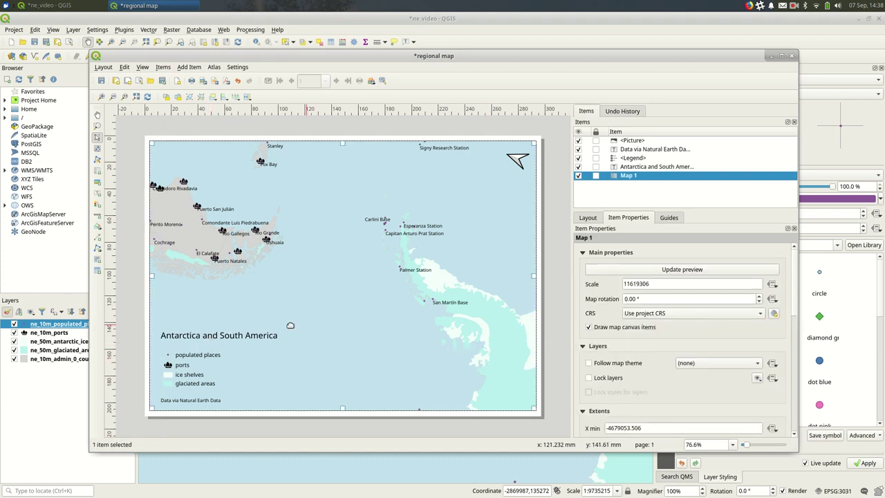
left_click(206, 337)
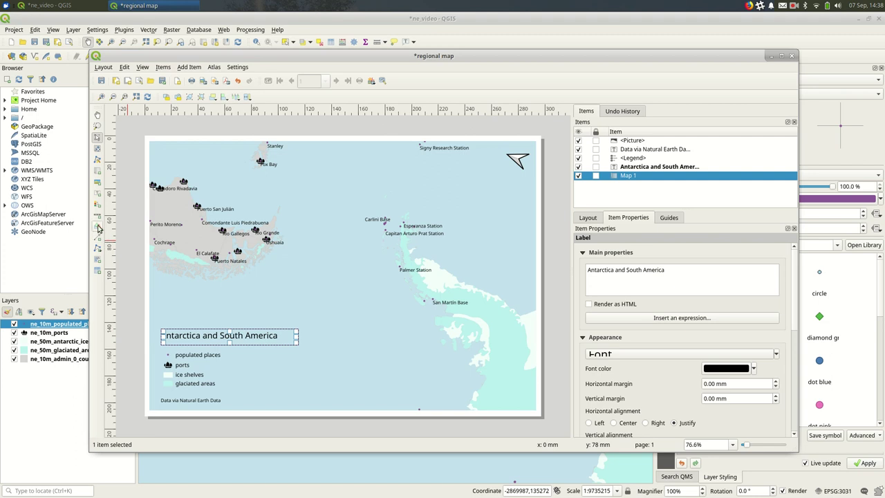
Step: Draw an extra picture frame beside the legend, then delete it
left_click(97, 182)
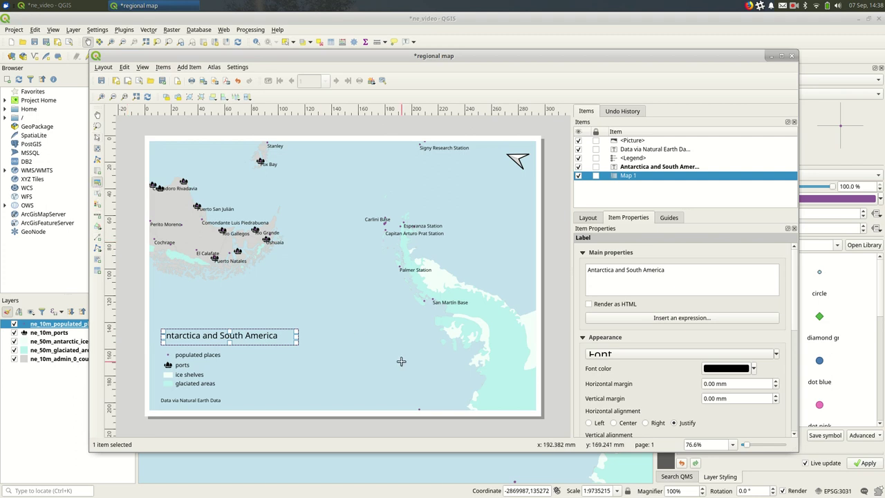
left_click_drag(336, 330, 397, 380)
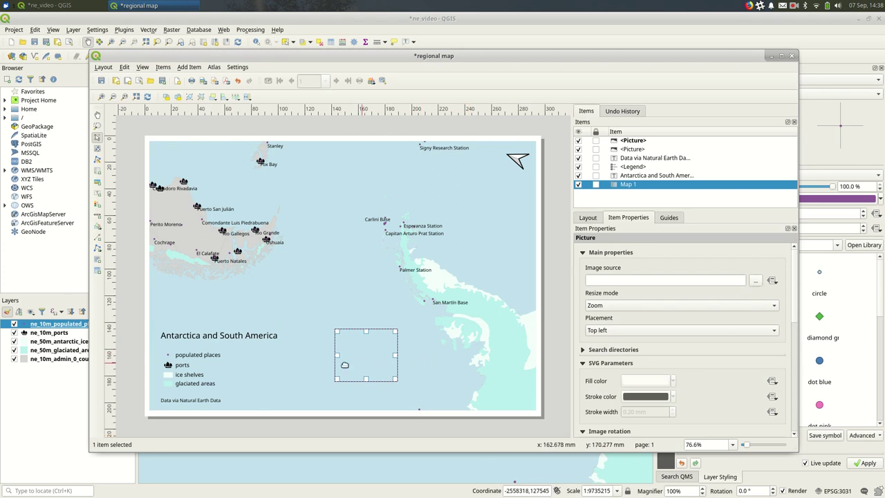
key("Delete")
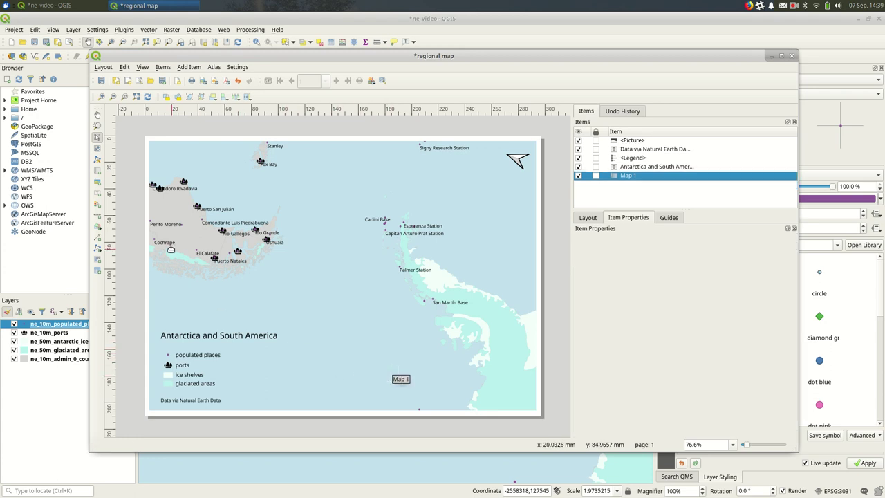
Step: Draw a scale bar near the page bottom and set its units to Miles
left_click(98, 215)
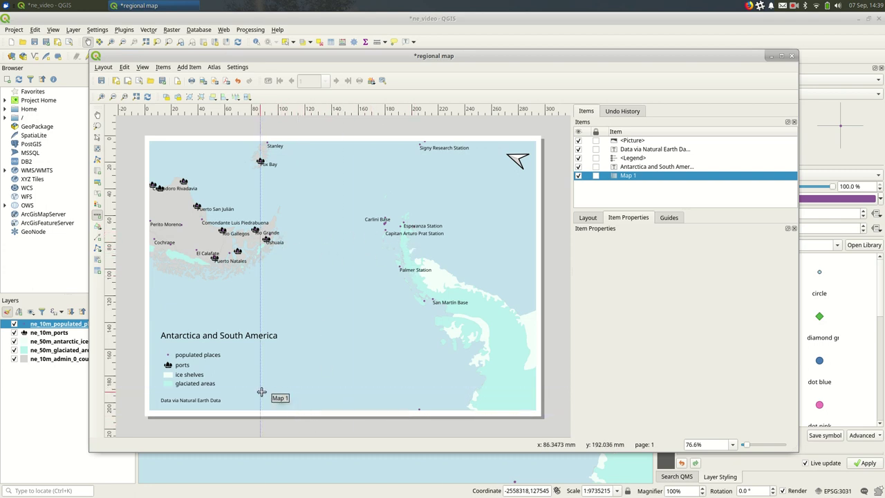
left_click_drag(256, 387, 349, 403)
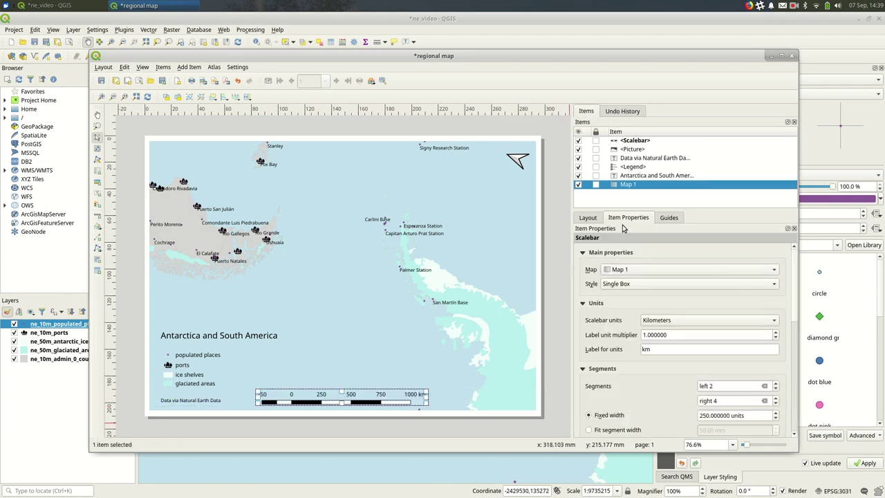
scroll(795, 298, "down", 1)
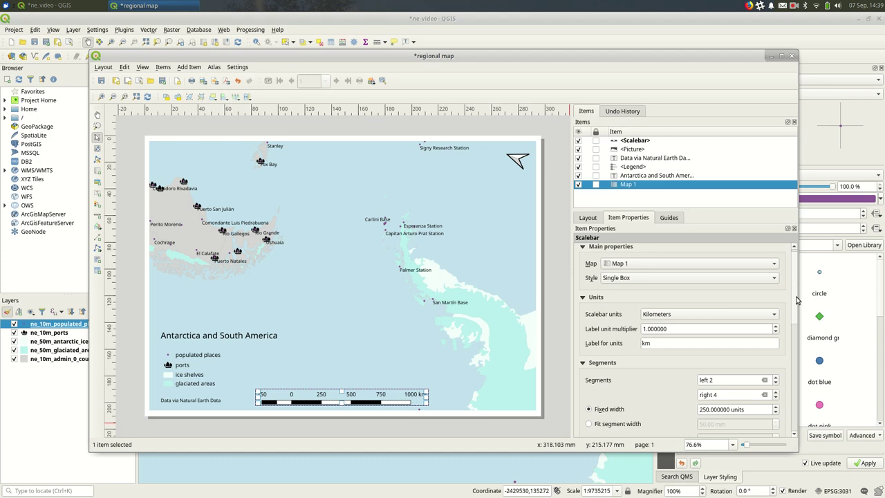
left_click(720, 318)
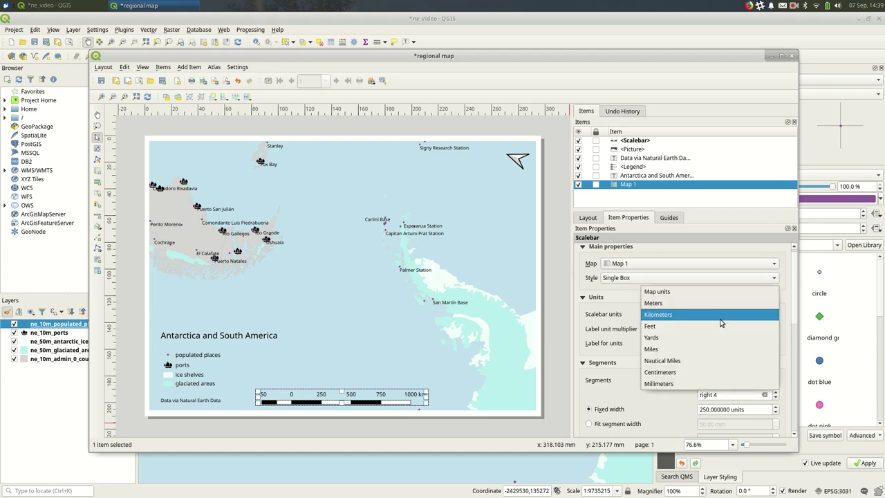
left_click(744, 352)
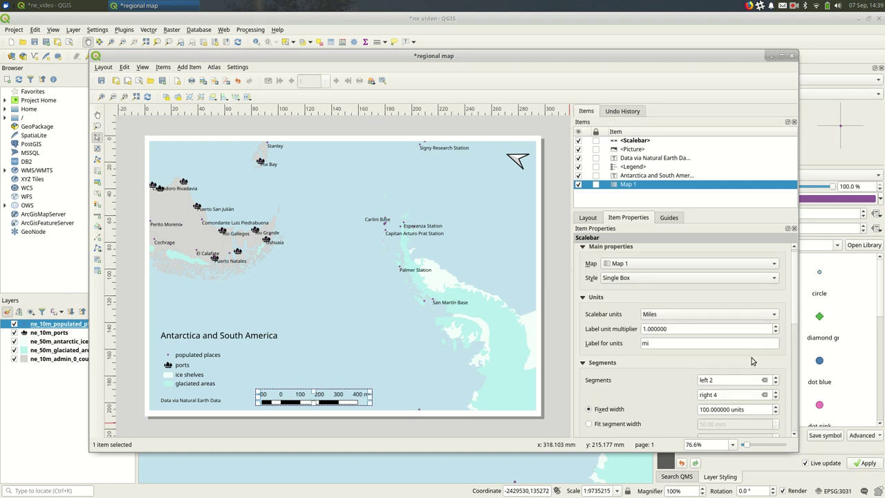
Step: Set the scale bar segments to 2 right and 0 left, then reselect the scale bar
scroll(790, 334, "down", 2)
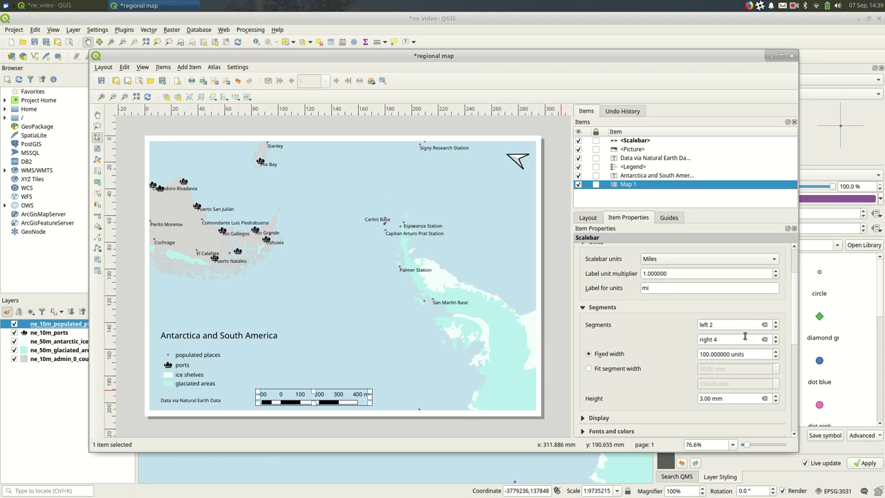
scroll(743, 339, "down", 2)
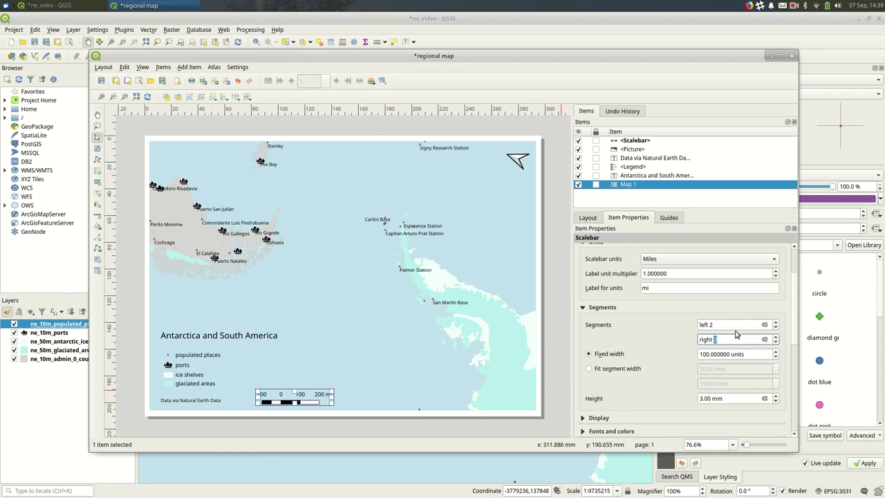
scroll(734, 327, "down", 2)
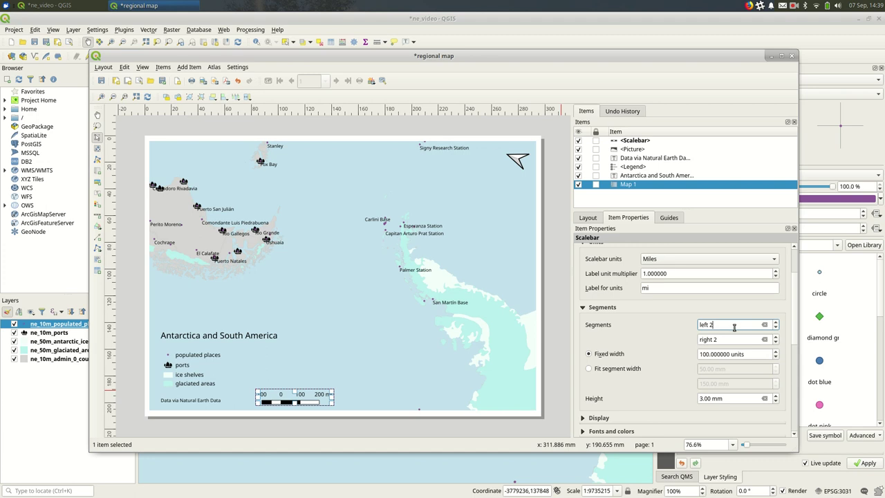
left_click(313, 374)
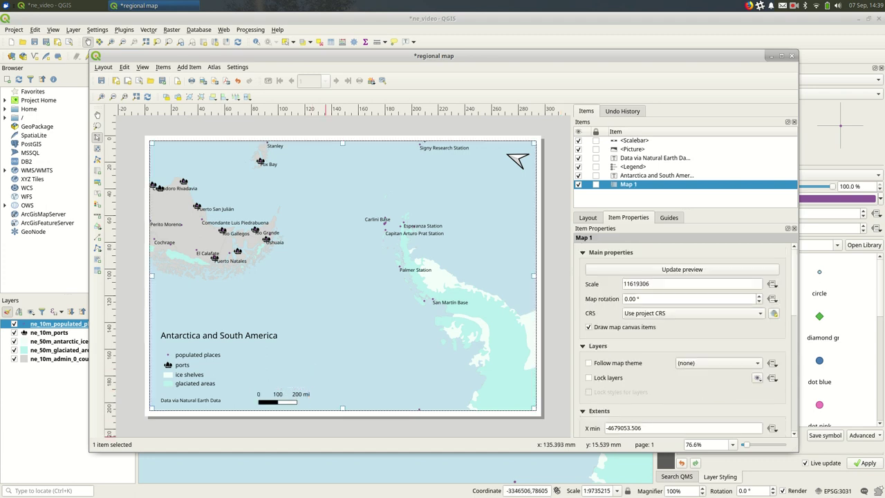
left_click(365, 417)
Step: Select the scale bar and expand its Fonts and colors settings
left_click(265, 398)
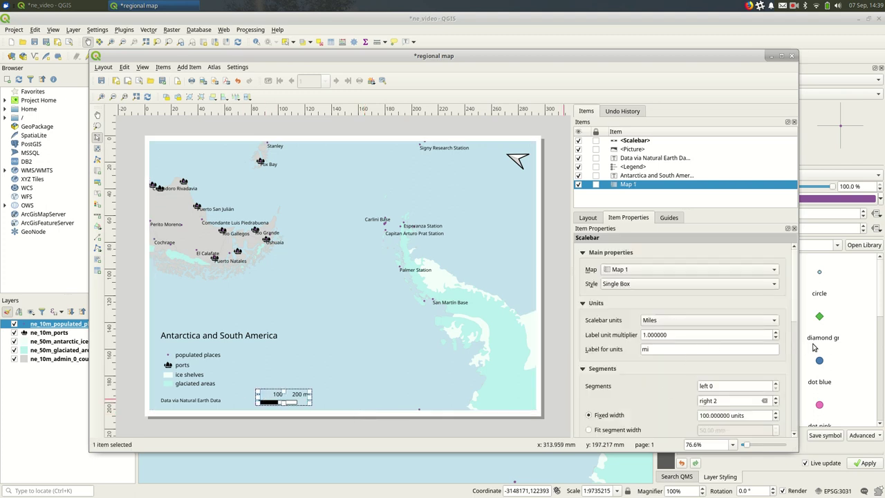
left_click_drag(798, 309, 803, 368)
left_click(722, 301)
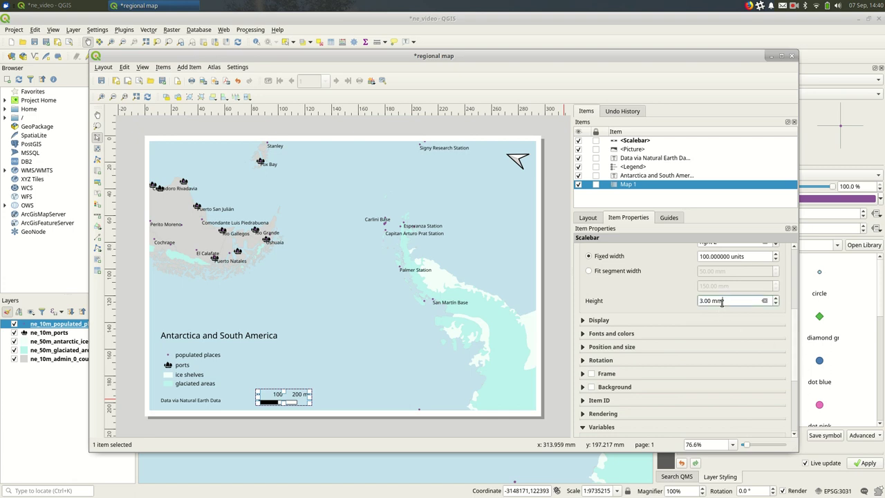
scroll(722, 301, "down", 1)
scroll(722, 301, "down", 1)
left_click(585, 335)
left_click(801, 376)
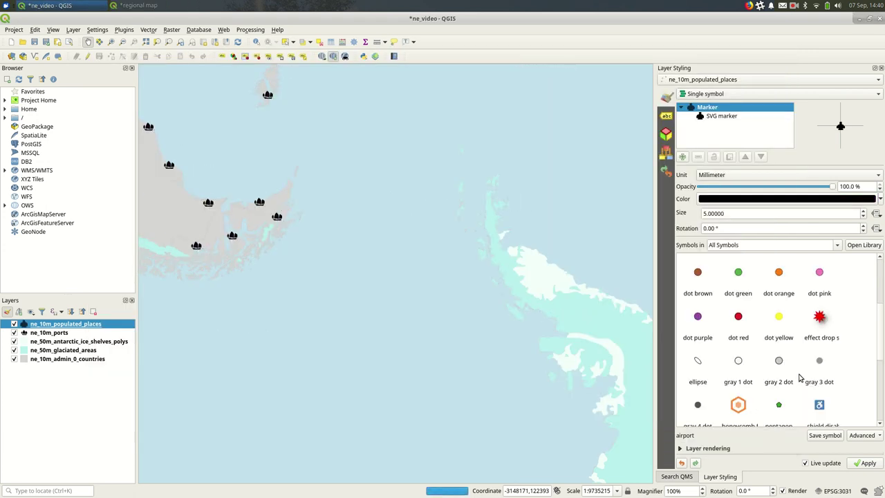
left_click(157, 7)
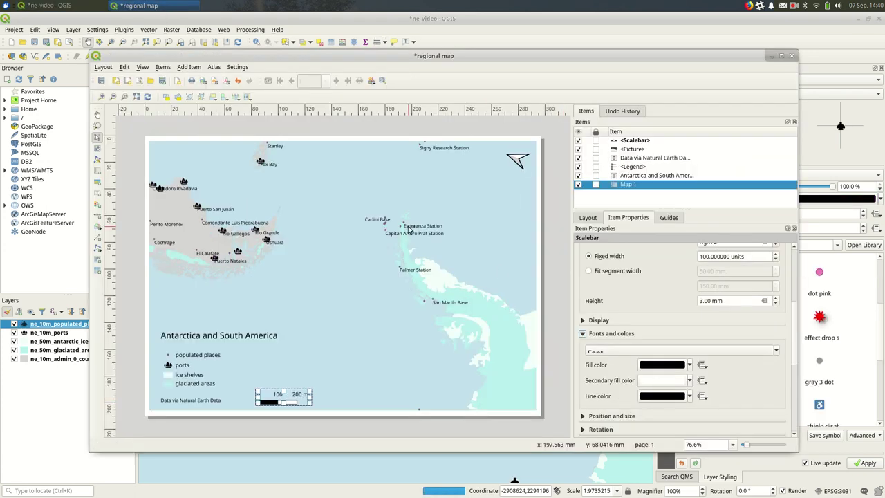
scroll(761, 390, "down", 2)
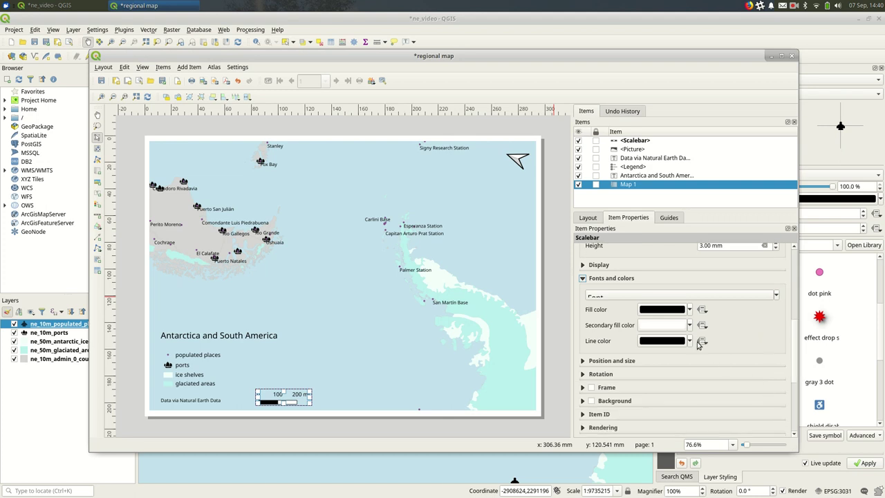
Step: Set the scale bar line color to Transparent
left_click(672, 343)
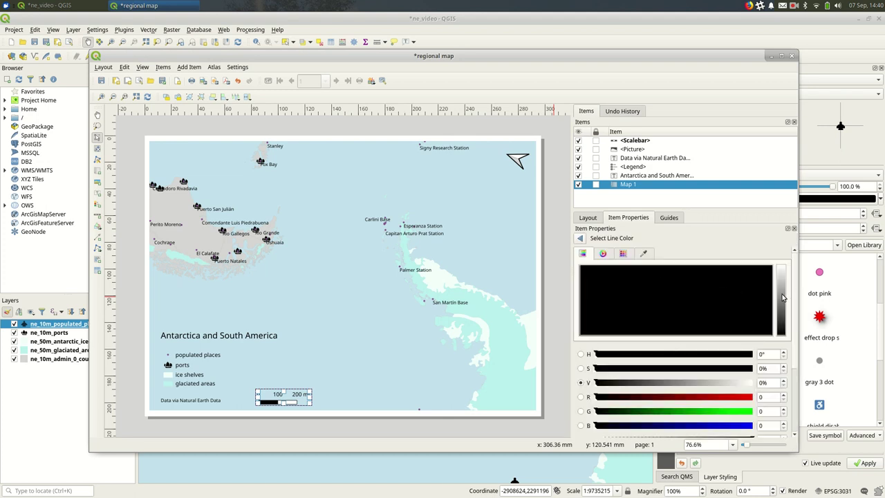
left_click_drag(783, 299, 768, 237)
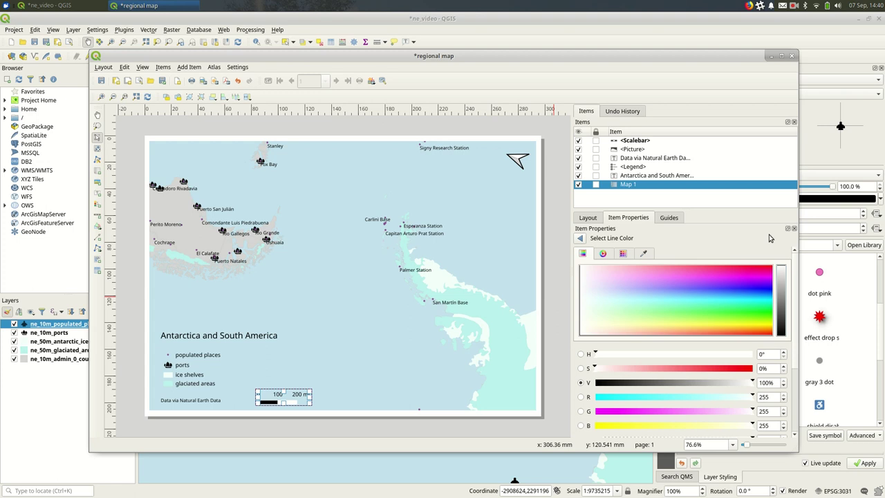
left_click(581, 238)
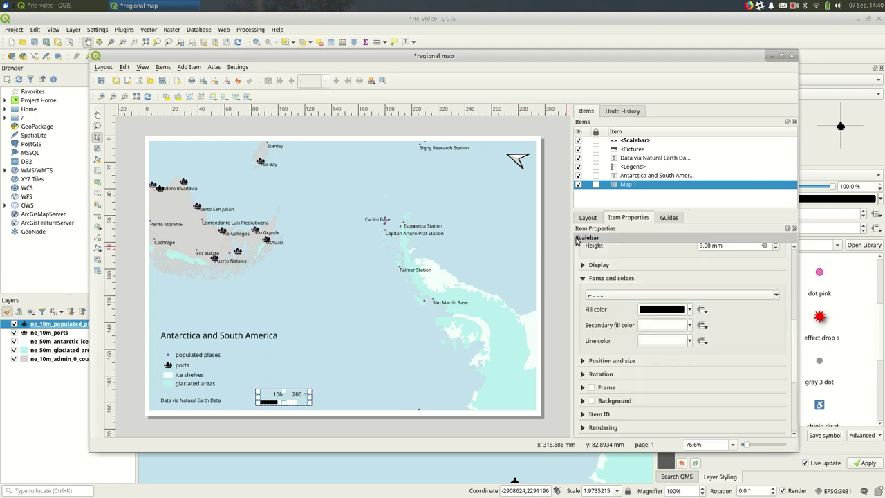
left_click(690, 341)
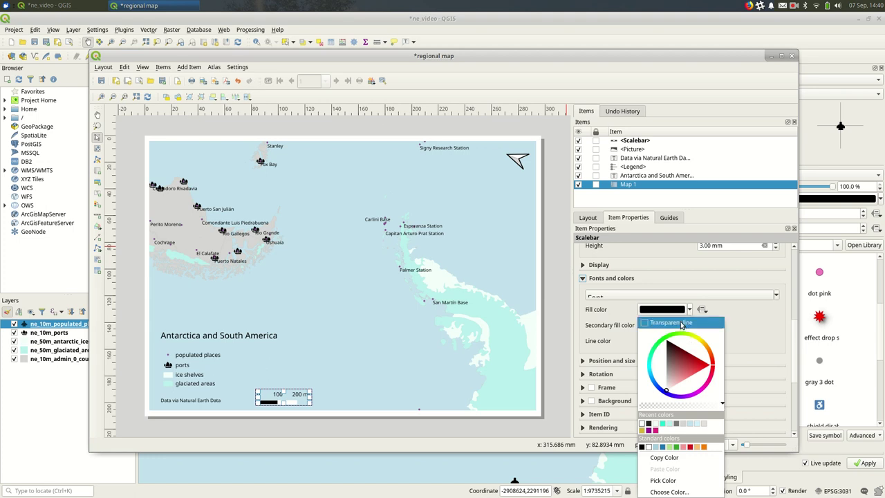
left_click(685, 323)
Step: Reselect the scale bar and recheck its Fonts and colors settings
left_click(309, 372)
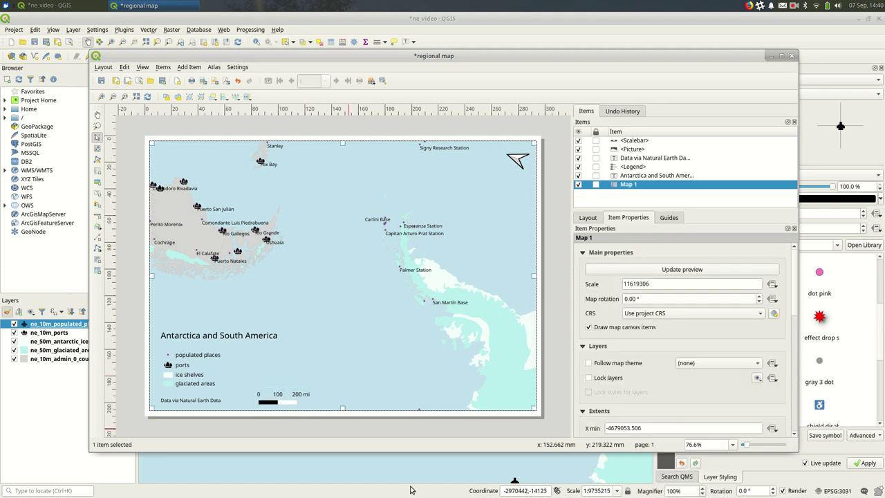
left_click(278, 401)
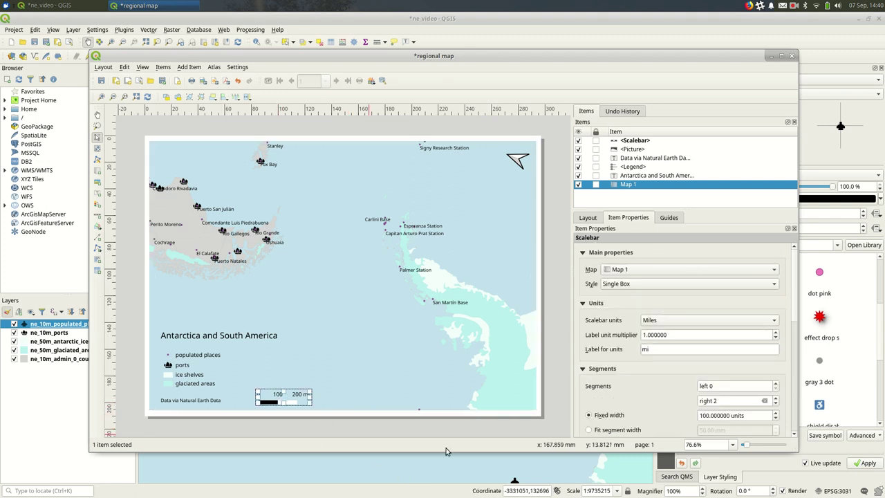
scroll(692, 364, "down", 5)
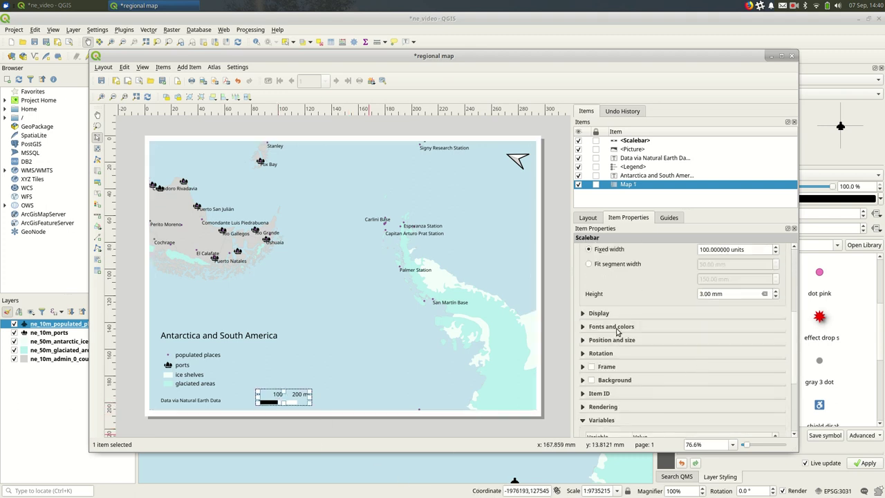
left_click(614, 329)
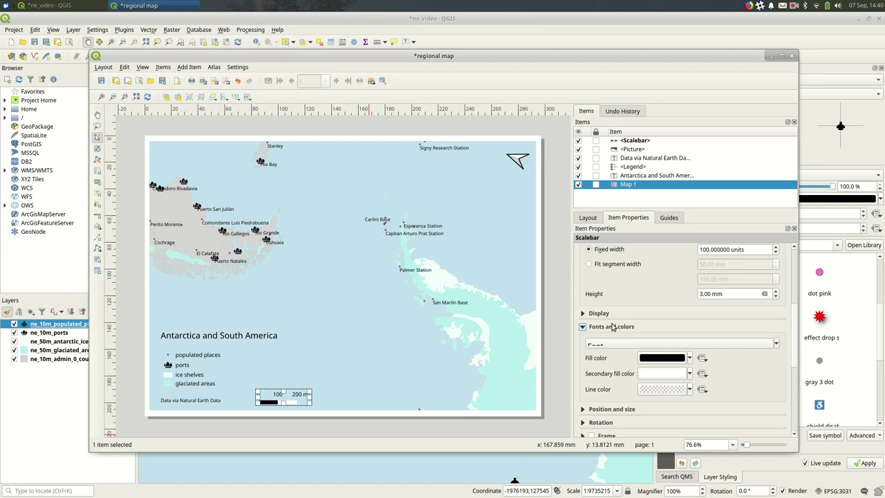
left_click(612, 327)
left_click(329, 357)
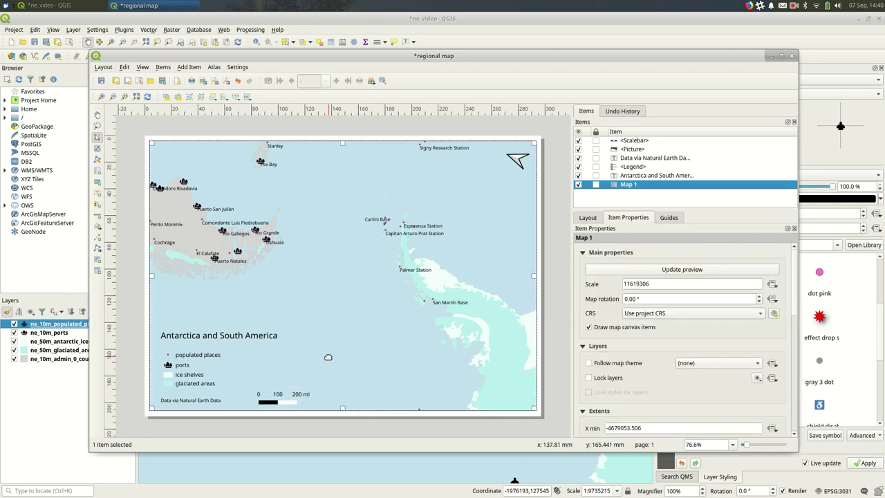
Step: Start a PDF export, cancel it, and close the regional map layout with Ctrl+Q
left_click(348, 427)
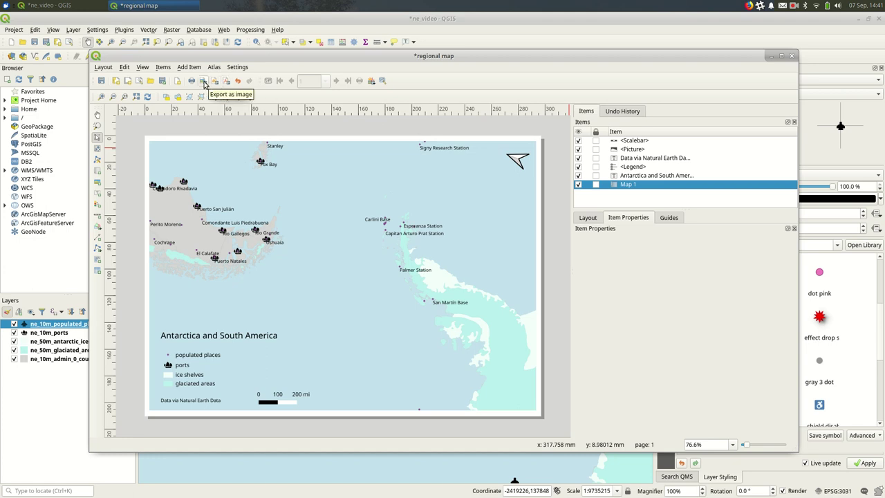
left_click(227, 82)
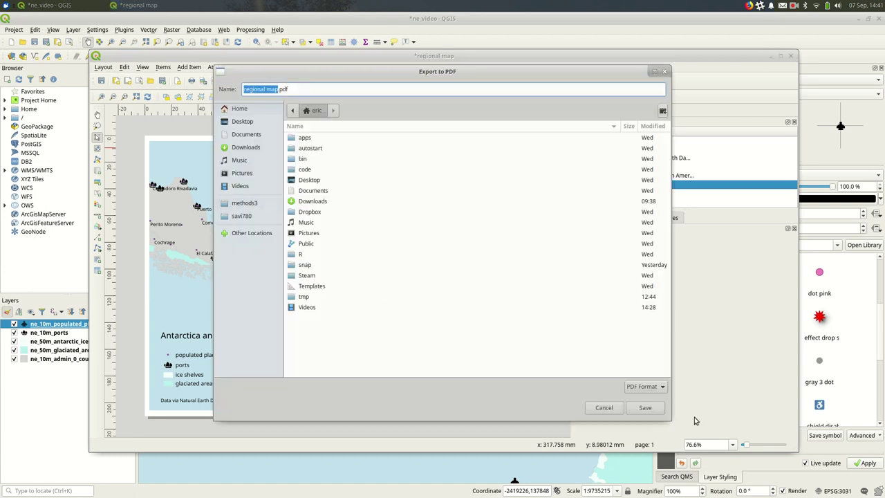
left_click(604, 408)
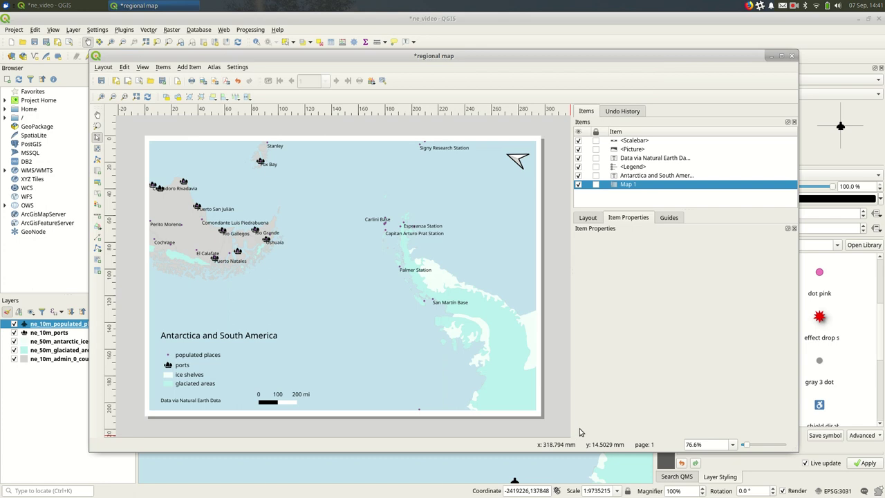
key("ctrl+q")
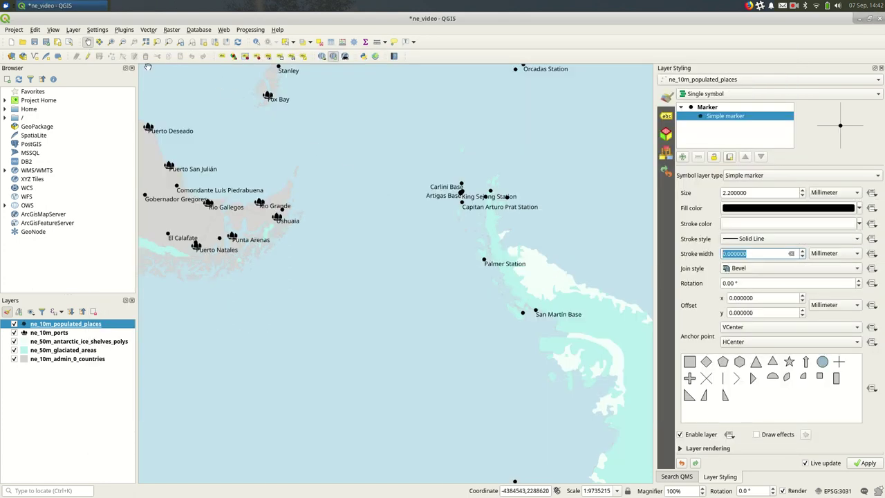
left_click(10, 29)
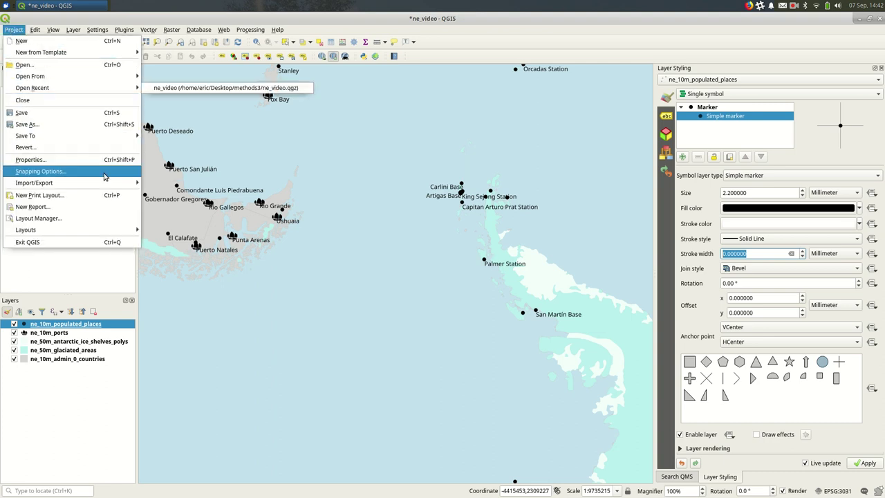
mouse_move(105, 231)
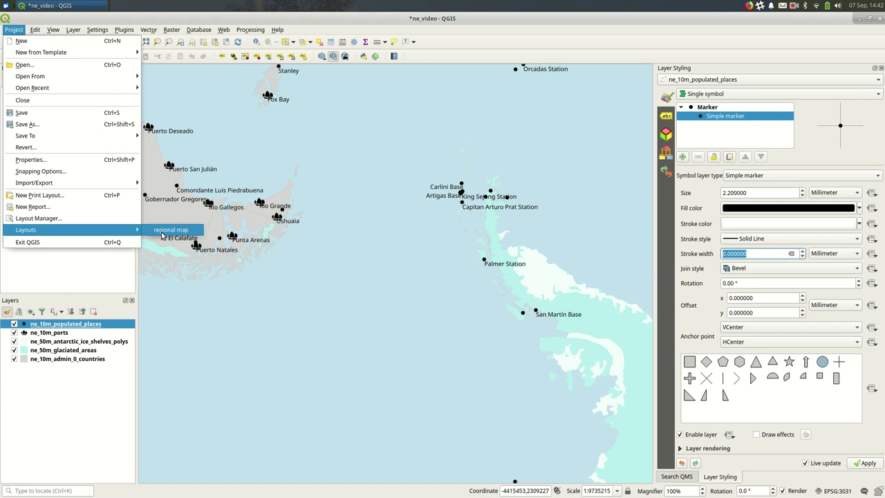
left_click(166, 230)
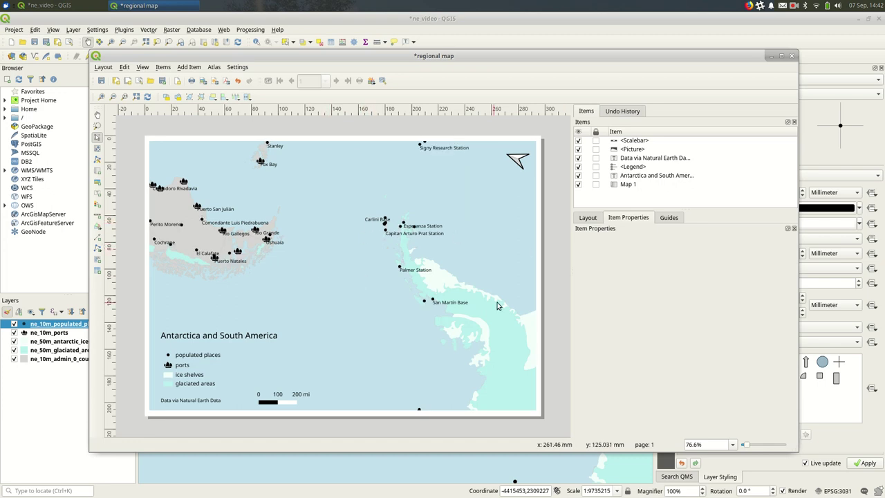
left_click(792, 55)
left_click(11, 31)
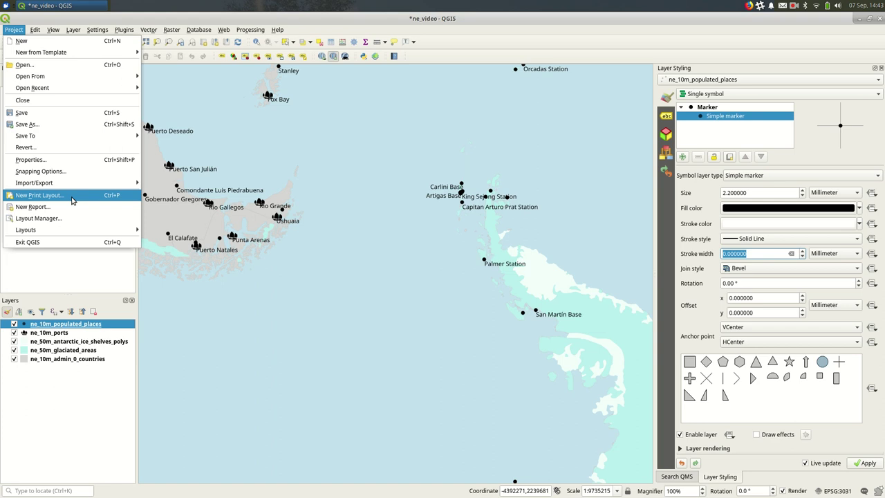
left_click(90, 30)
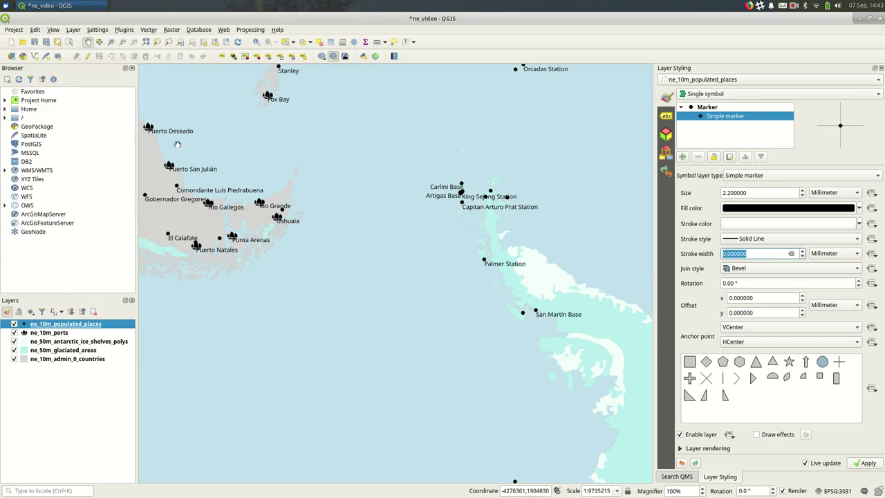